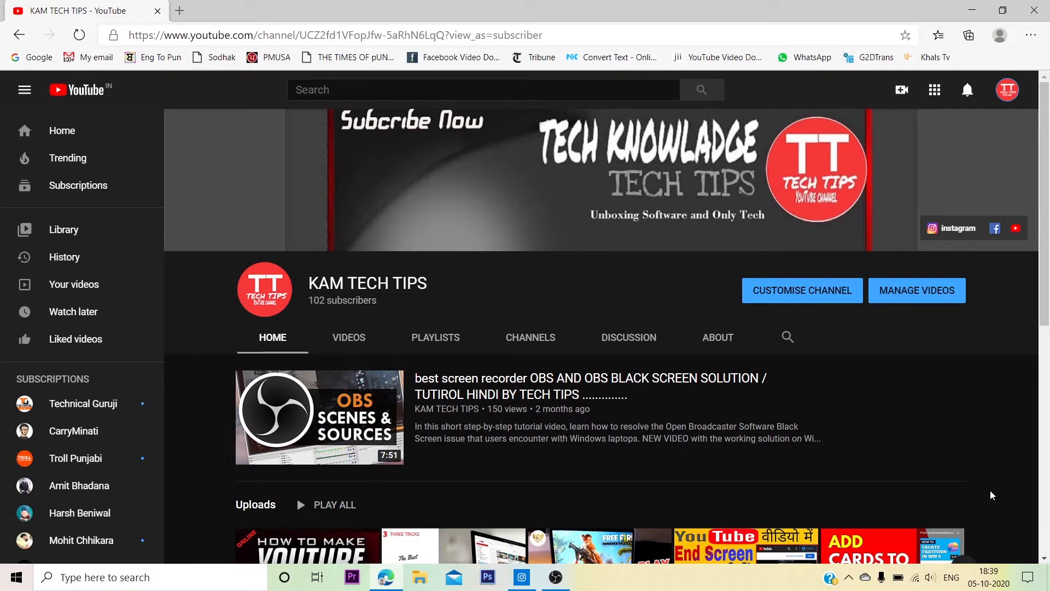
# Look over the KAM TECH TIPS channel page and open its list of uploaded videos
pyautogui.scroll(-7, 984, 481)
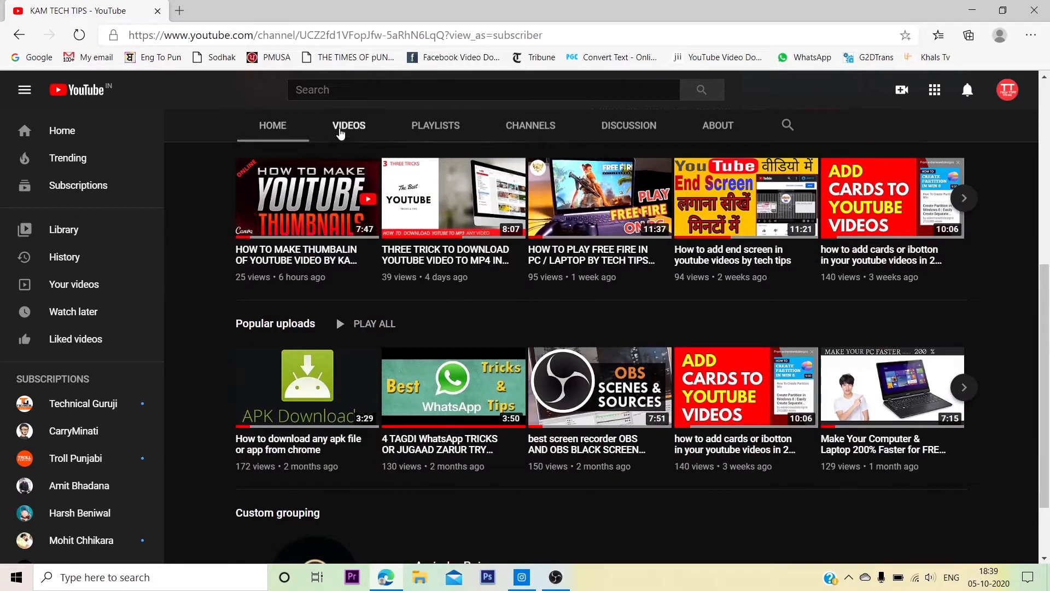
pyautogui.click(342, 132)
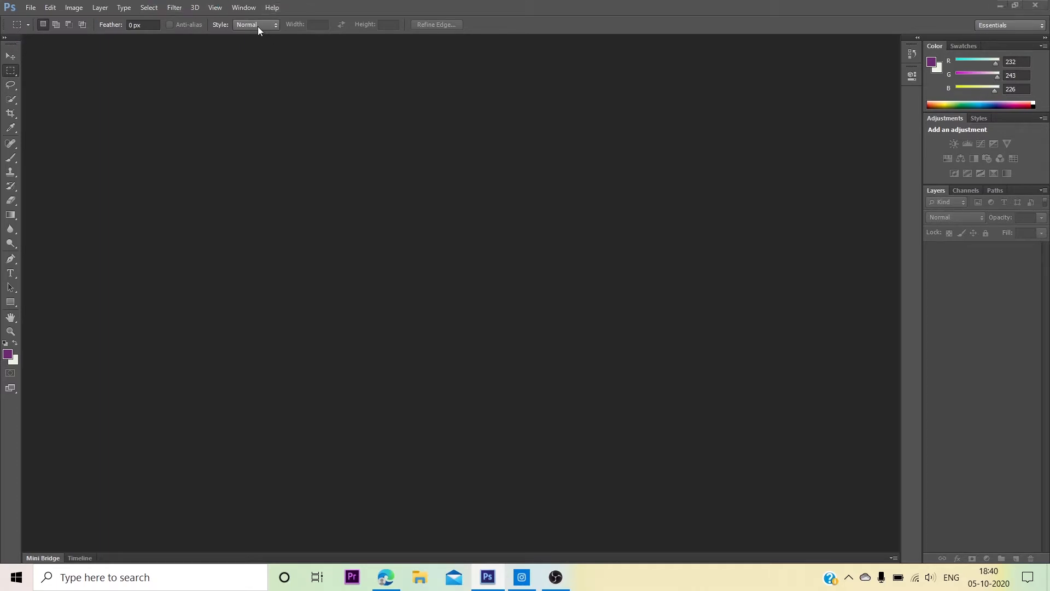
# Switch to Photoshop and continue the Photoshop Extended trial
pyautogui.click(273, 26)
pyautogui.click(280, 68)
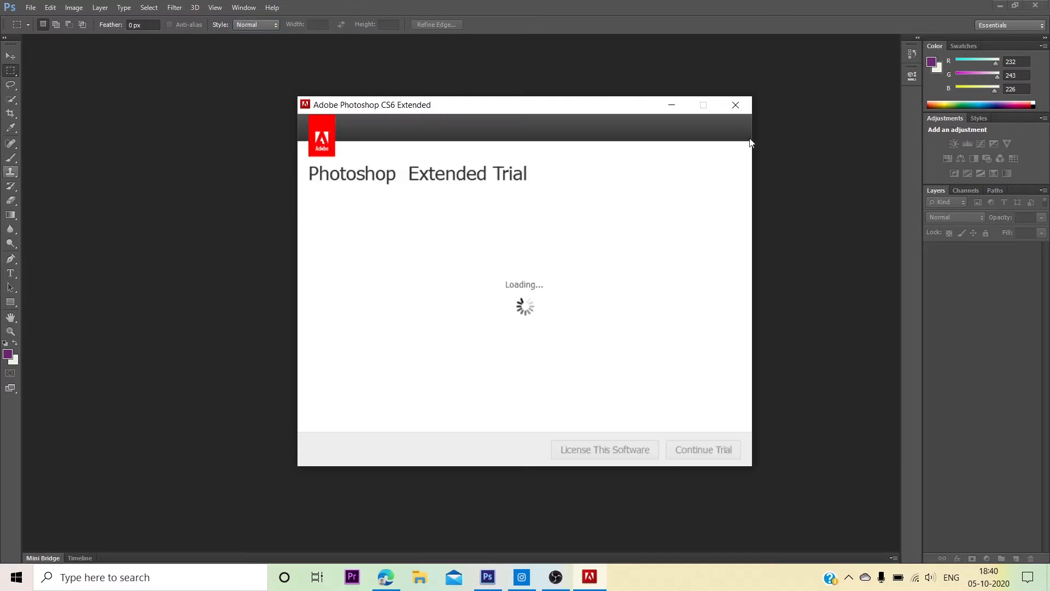
pyautogui.click(706, 447)
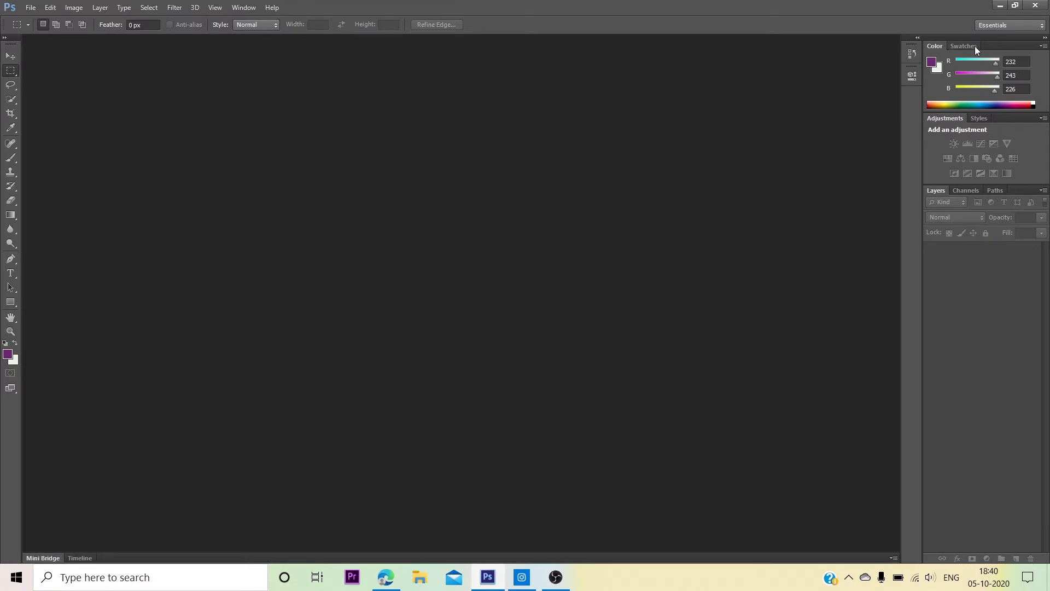
# Set the background colour's green value to 188 and adjust the foreground colour's green component
pyautogui.moveTo(979, 75)
pyautogui.mouseDown()
pyautogui.moveTo(966, 78)
pyautogui.moveTo(987, 90)
pyautogui.mouseUp()
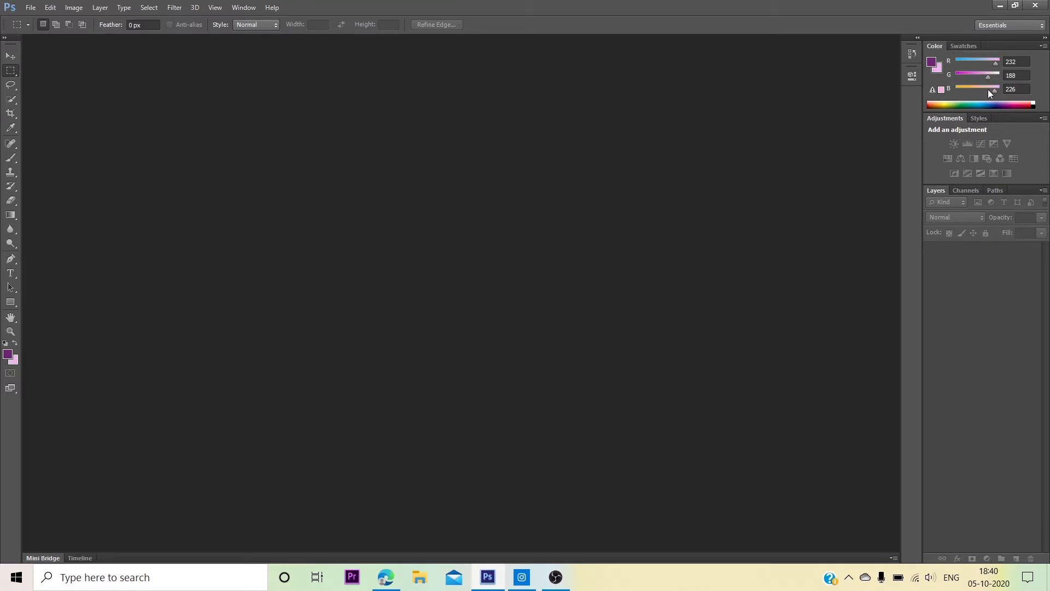
pyautogui.click(933, 62)
pyautogui.moveTo(967, 77); pyautogui.dragTo(995, 81)
pyautogui.click(939, 90)
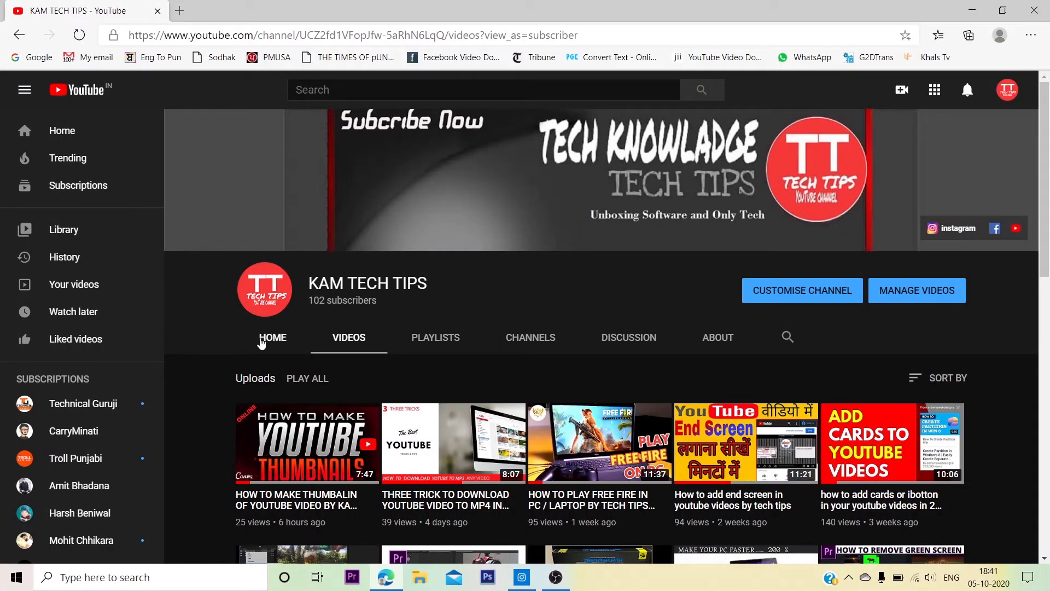
# Switch to YouTube to view the channel's home page, and briefly check the recording in OBS
pyautogui.click(262, 340)
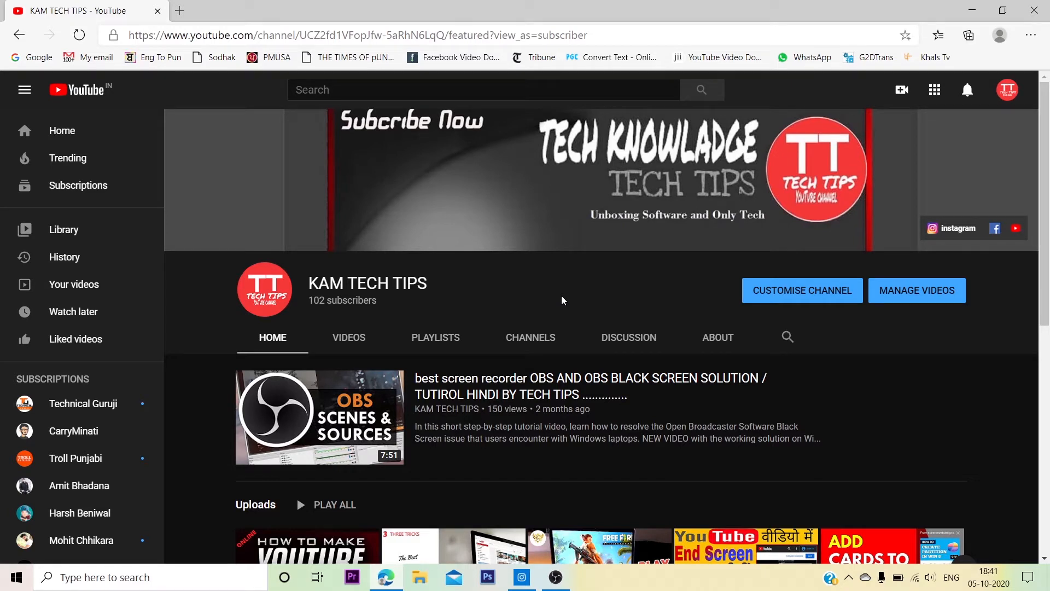
pyautogui.click(556, 577)
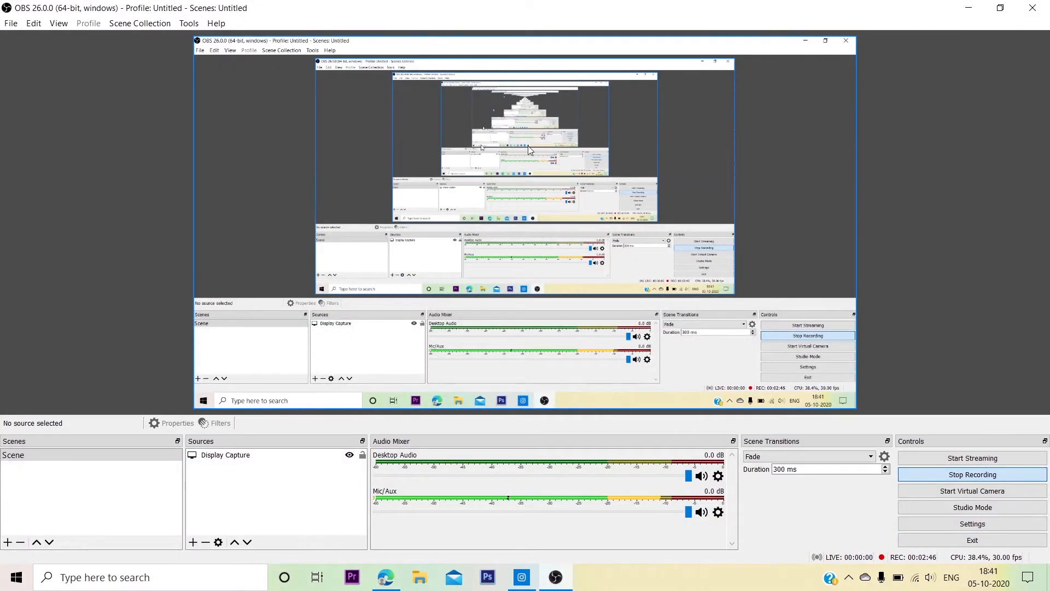
pyautogui.click(969, 7)
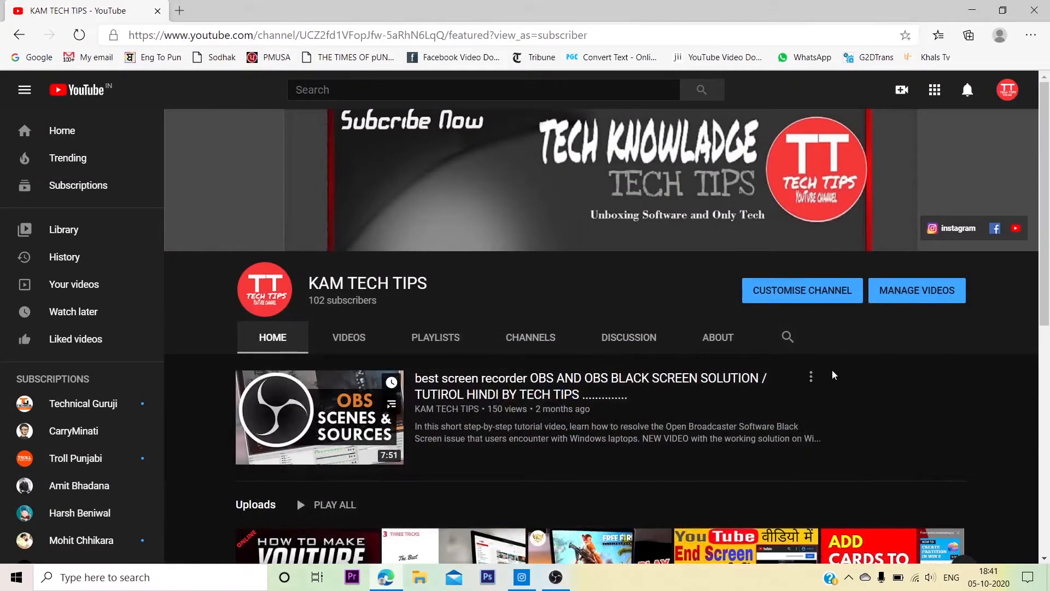
pyautogui.scroll(-1, 448, 517)
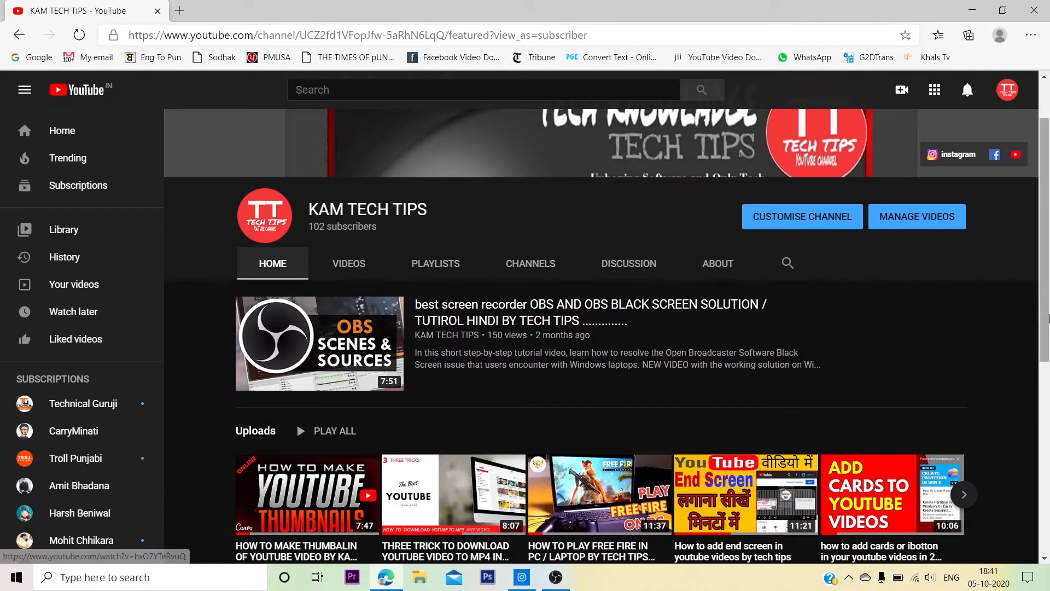
pyautogui.scroll(2, 1008, 375)
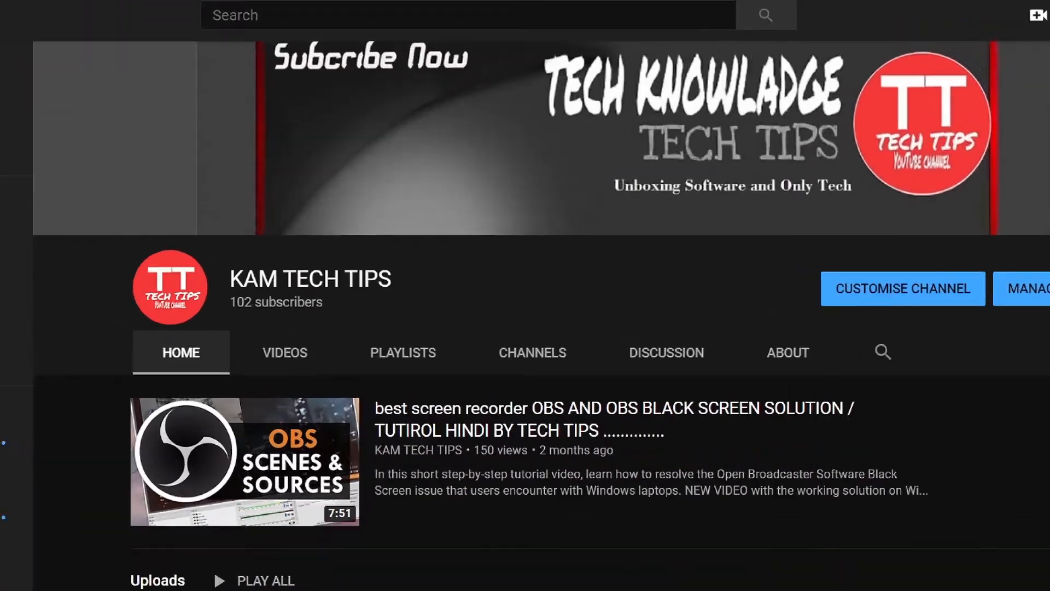
pyautogui.click(177, 14)
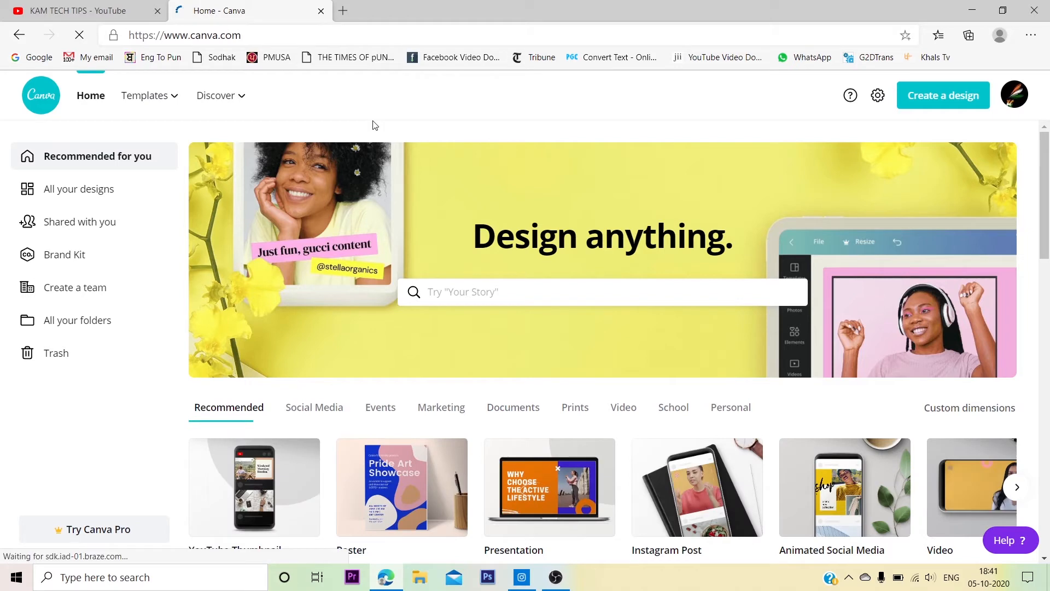
pyautogui.click(119, 7)
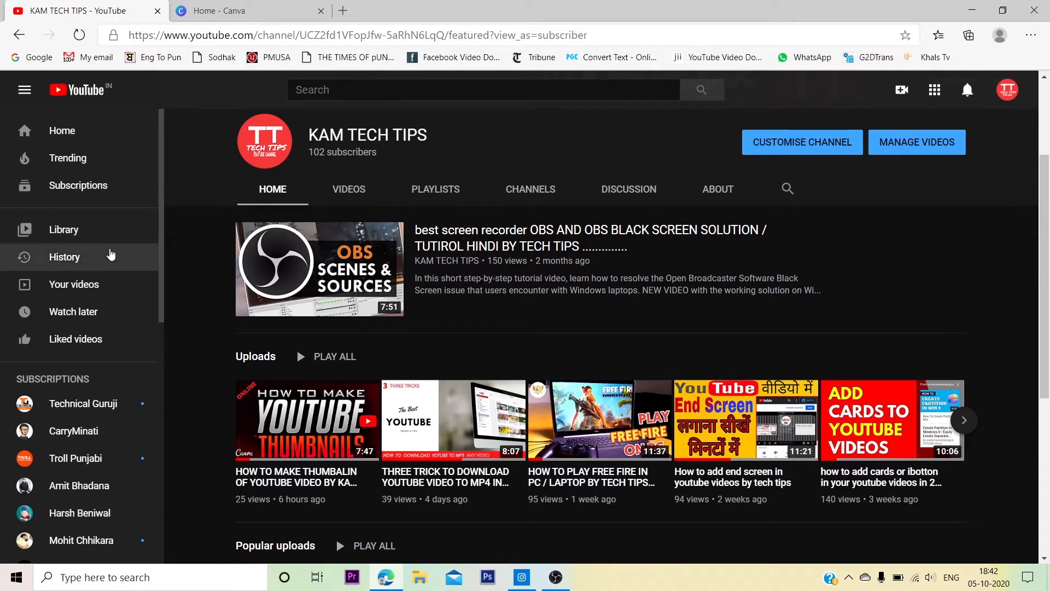
pyautogui.scroll(-3, 187, 411)
pyautogui.hotkey('ctrl', 'Tab')
# Create a new Canva design of the Desktop Wallpaper type, 1920 × 1080 px
pyautogui.click(933, 94)
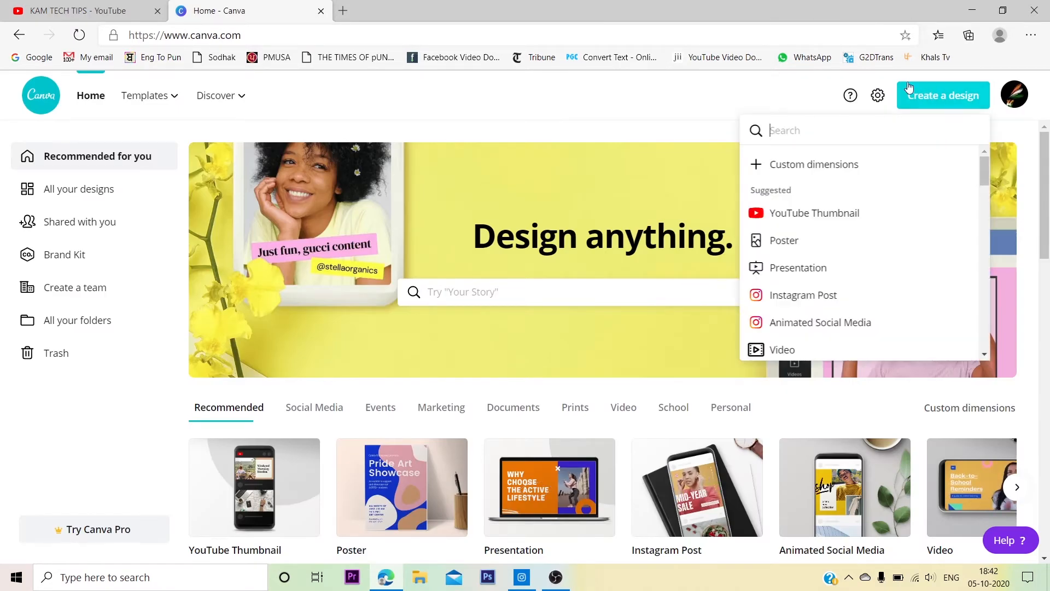
pyautogui.scroll(-3, 831, 215)
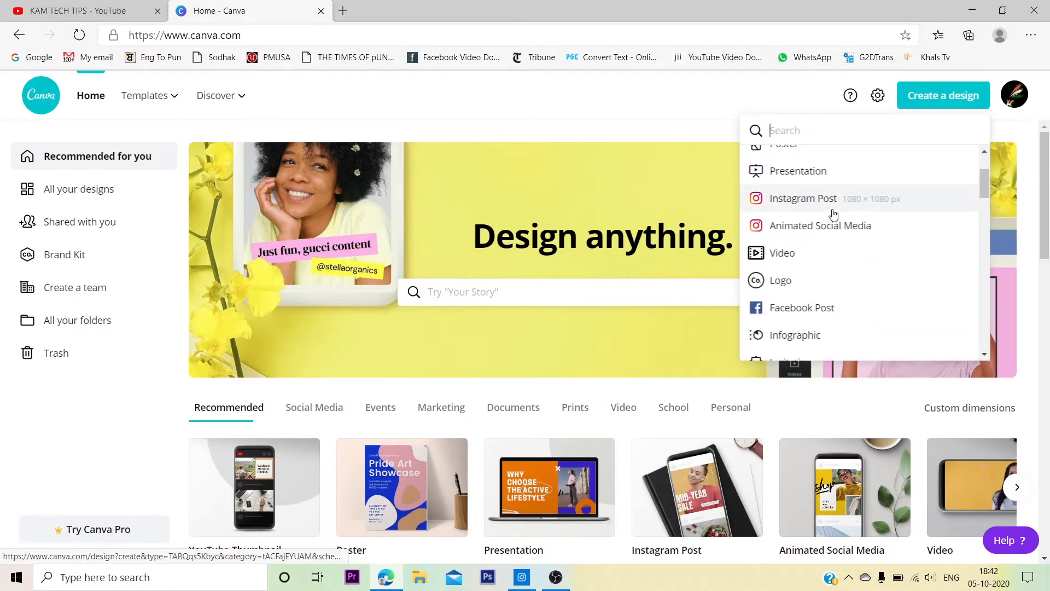
pyautogui.scroll(-3, 833, 213)
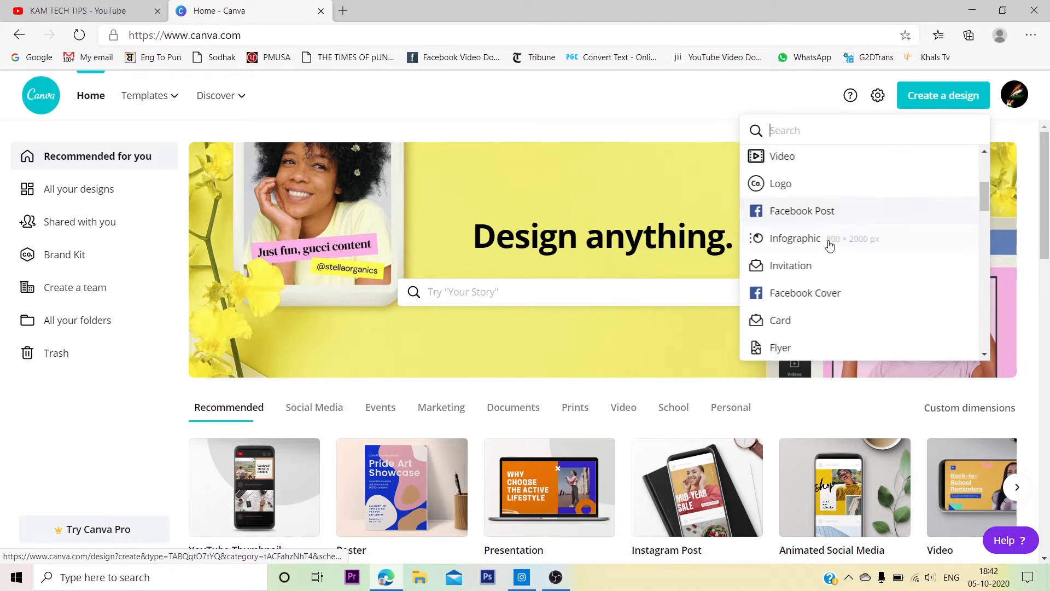
pyautogui.scroll(-3, 829, 244)
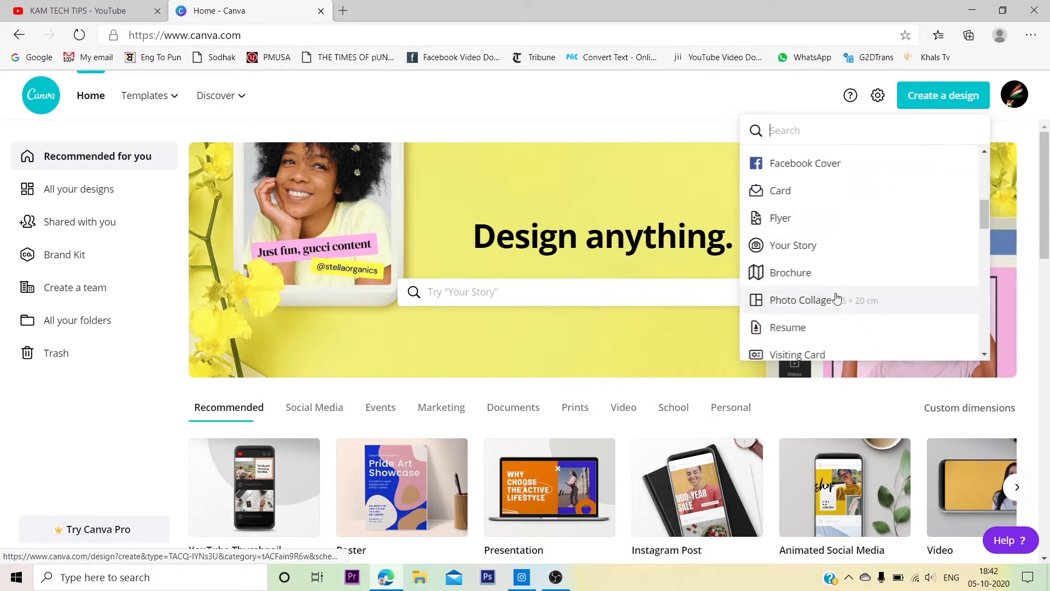
pyautogui.scroll(-2, 834, 300)
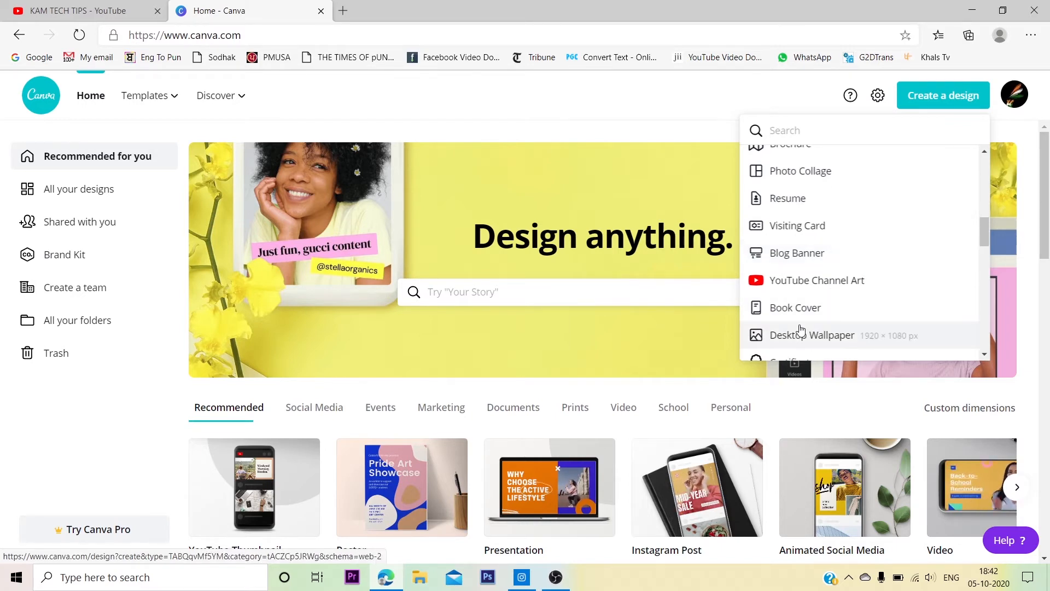
pyautogui.scroll(-1, 775, 334)
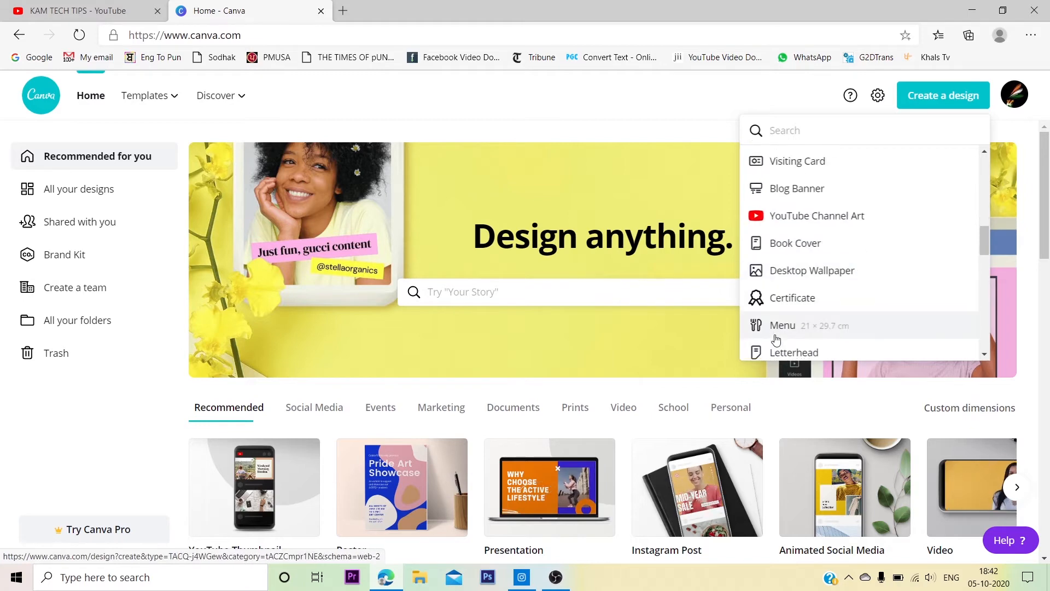
pyautogui.click(769, 266)
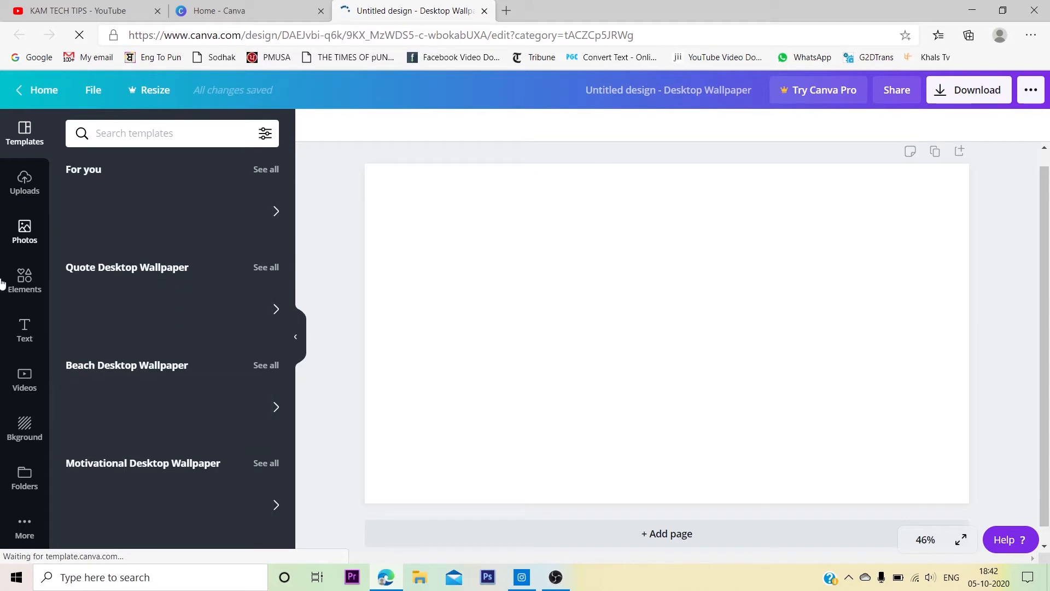
# Examine the stock photos, the existing uploads and the device's "photos of all videos" folder for usable images
pyautogui.click(28, 232)
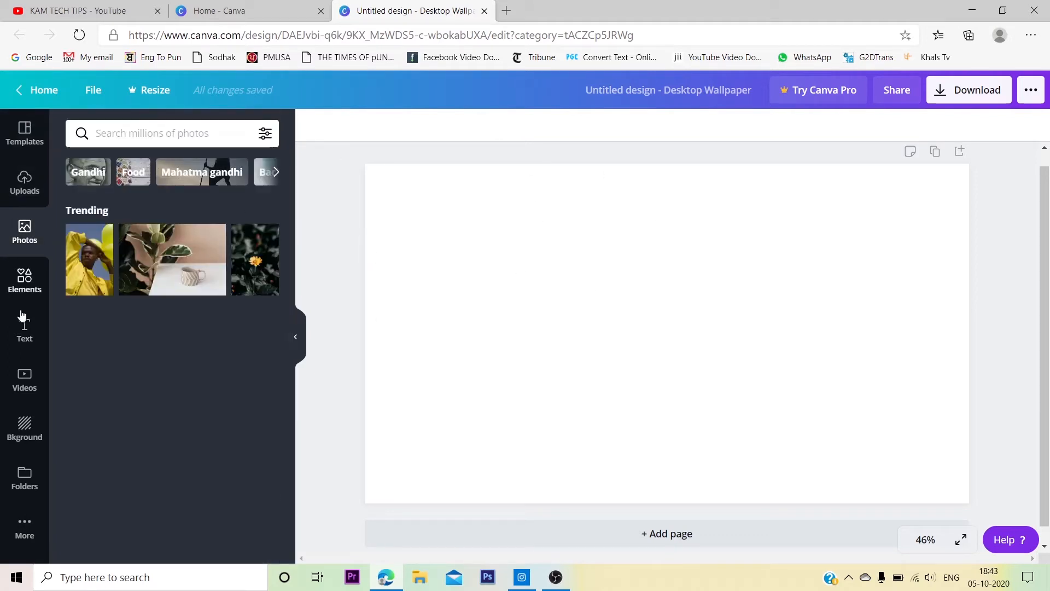
pyautogui.click(25, 184)
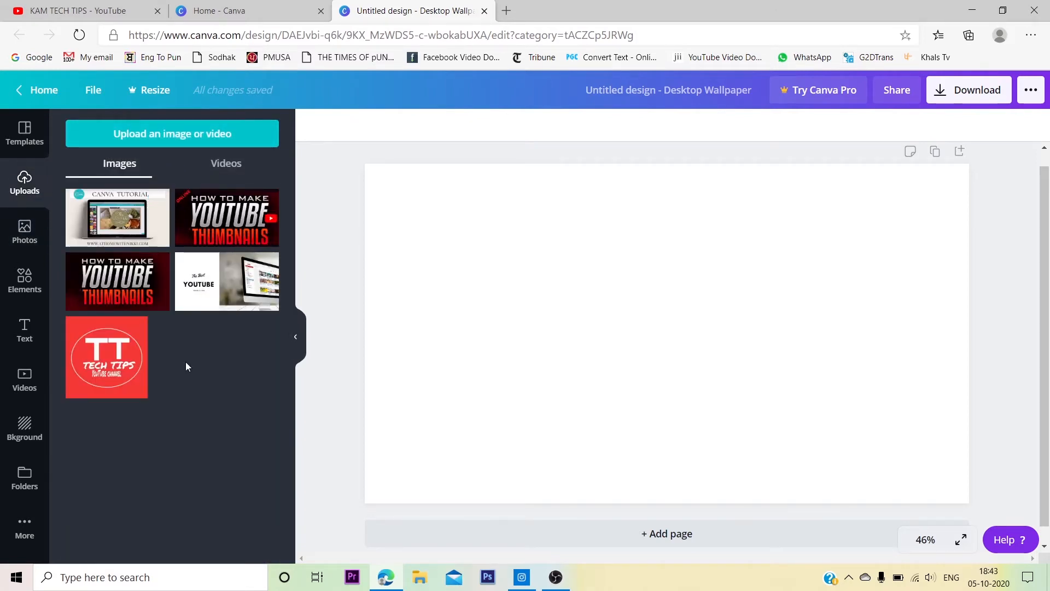
pyautogui.click(183, 142)
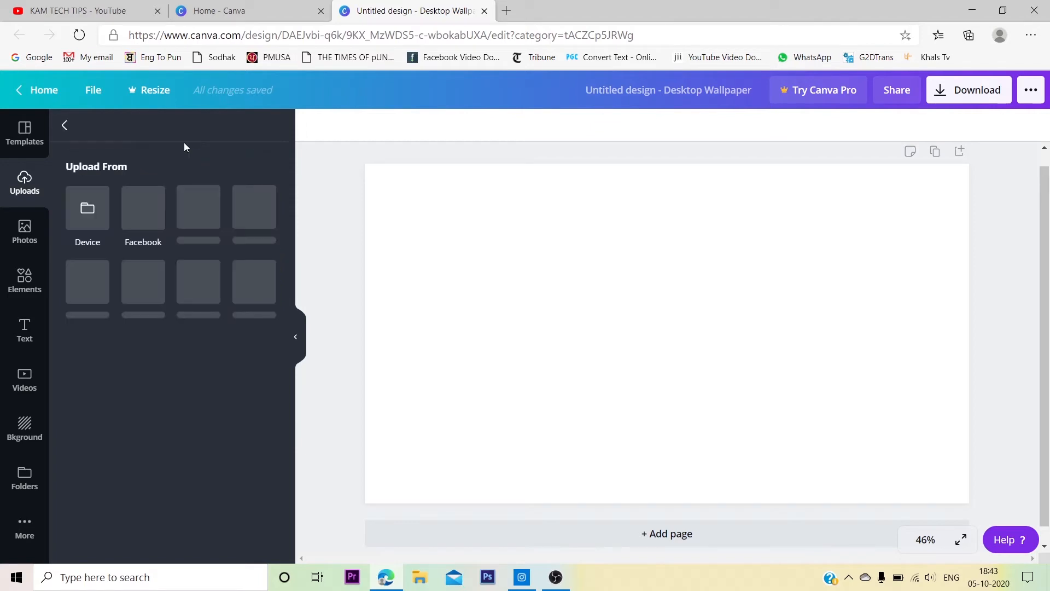
pyautogui.click(107, 229)
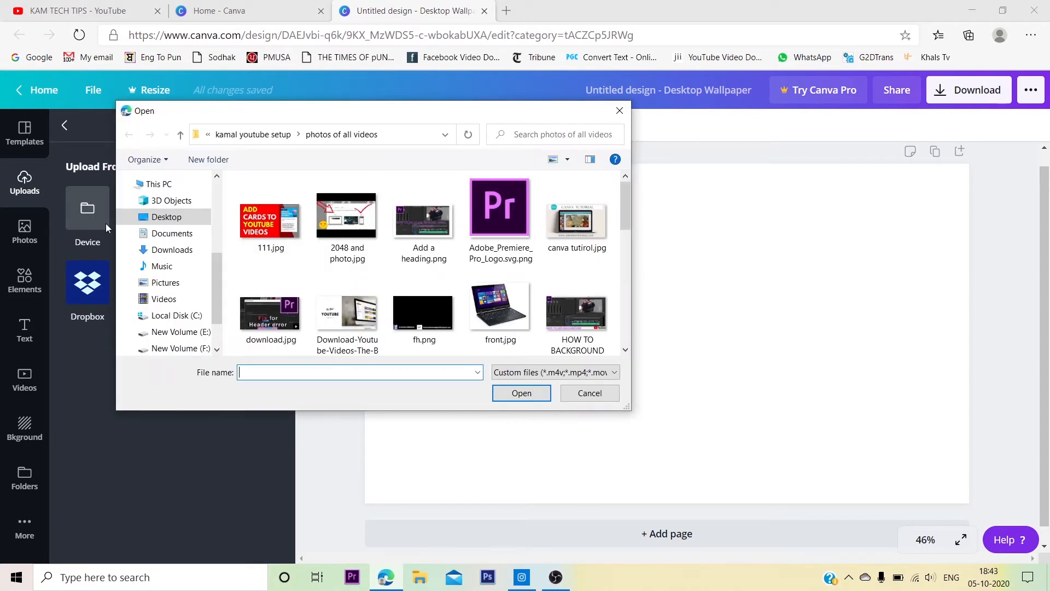
pyautogui.scroll(-5, 423, 307)
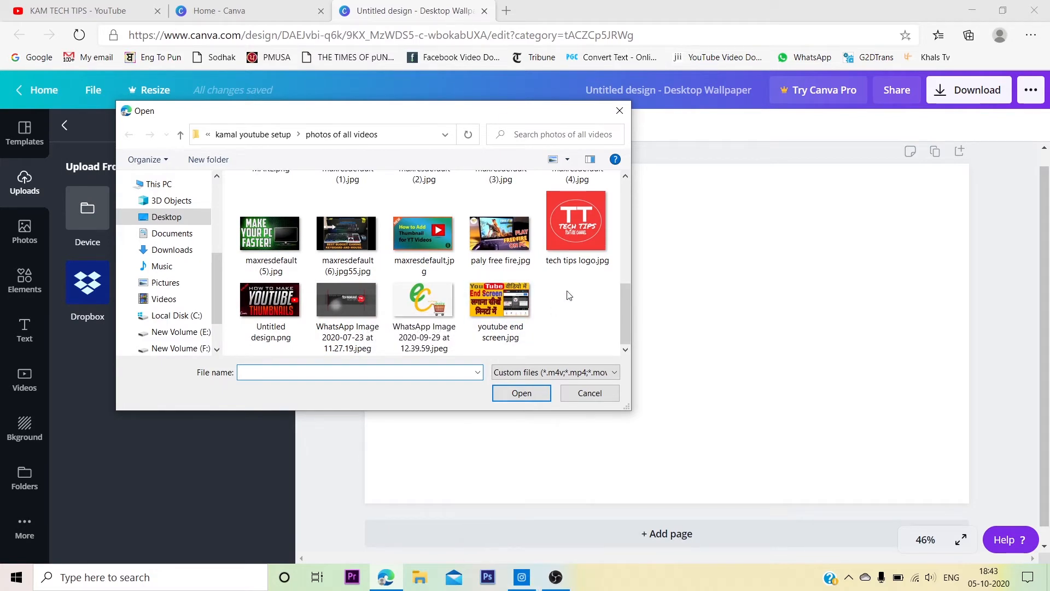
pyautogui.scroll(6, 569, 296)
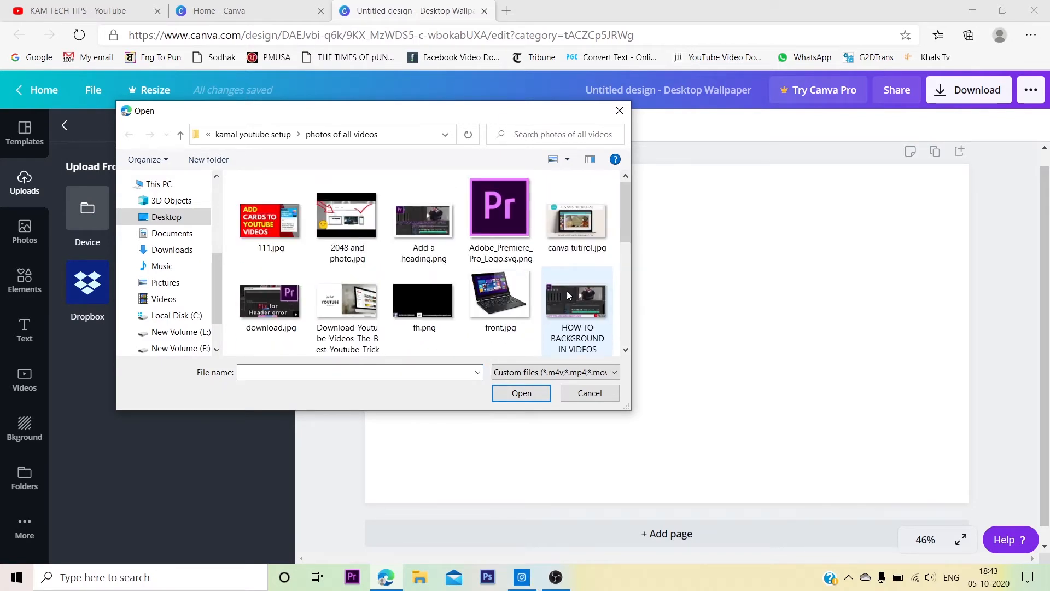
pyautogui.scroll(-6, 308, 266)
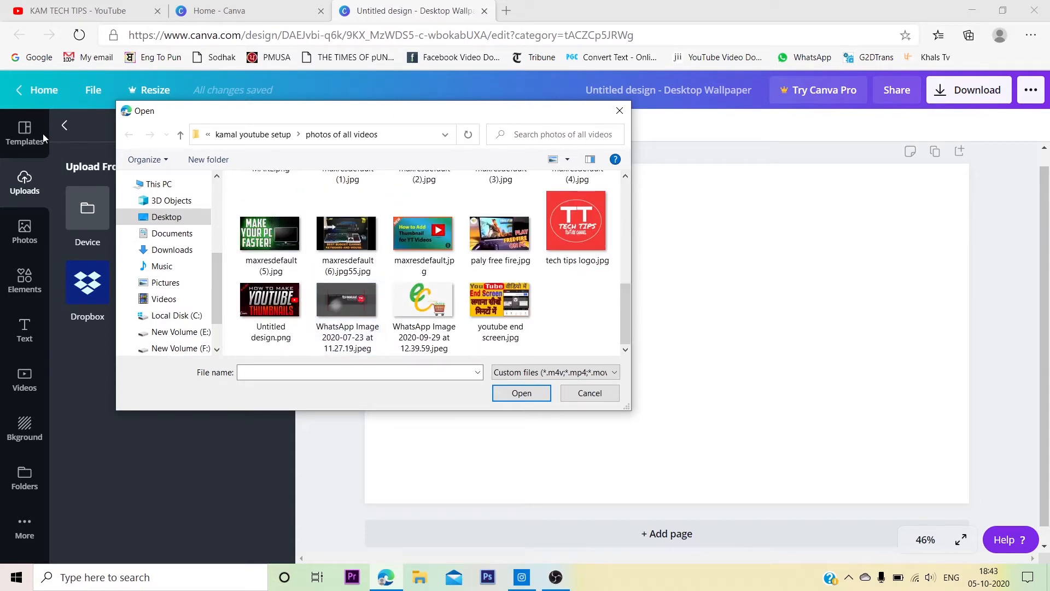
pyautogui.scroll(6, 512, 328)
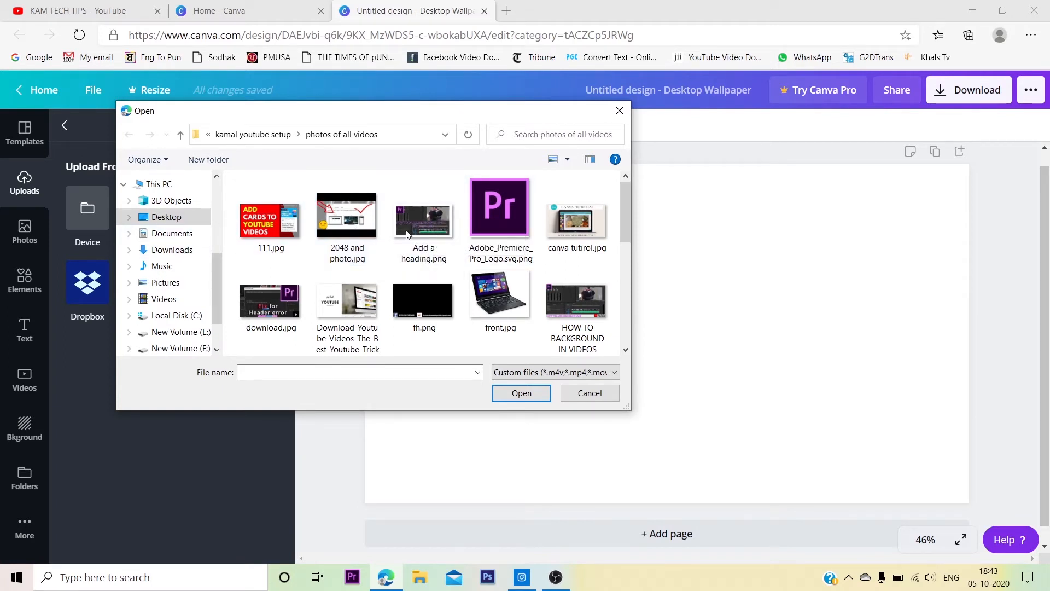
pyautogui.click(619, 108)
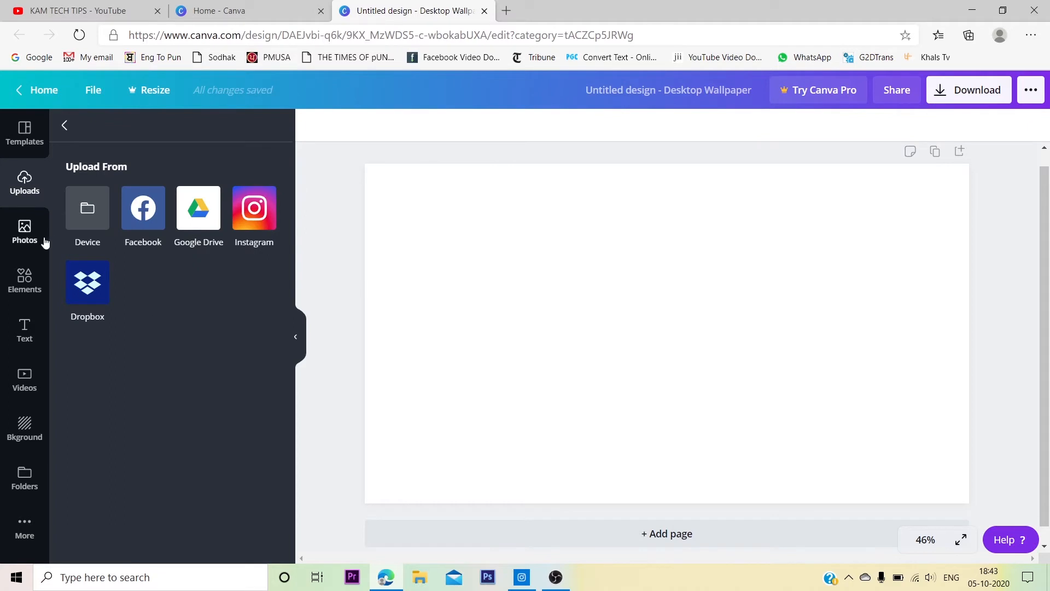
# Place the uploaded Canva Tutorial laptop image near the middle of the blank wallpaper page
pyautogui.click(23, 290)
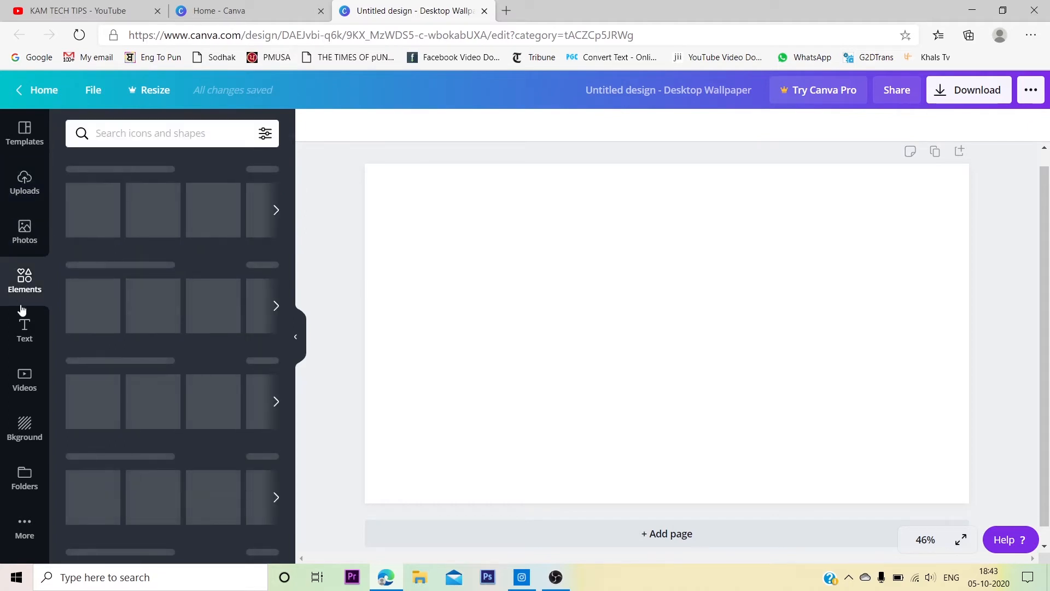
pyautogui.click(27, 234)
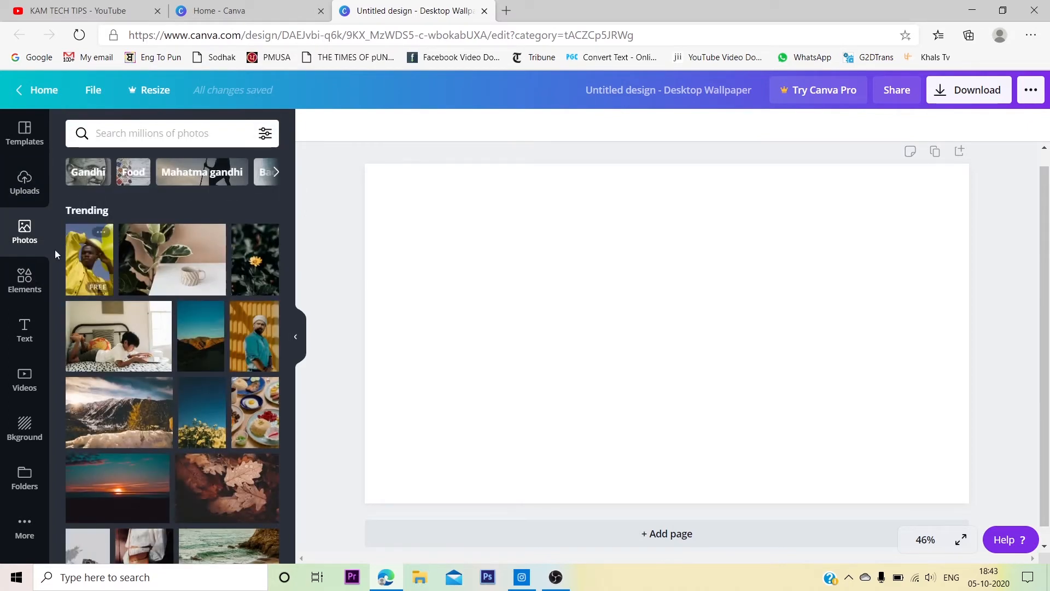
pyautogui.click(28, 200)
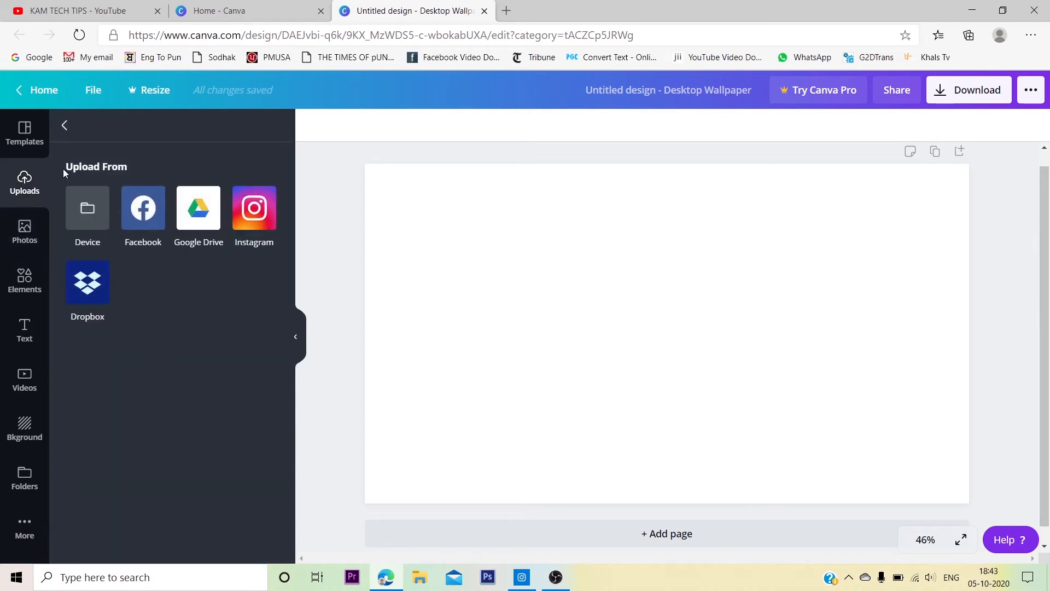
pyautogui.click(63, 126)
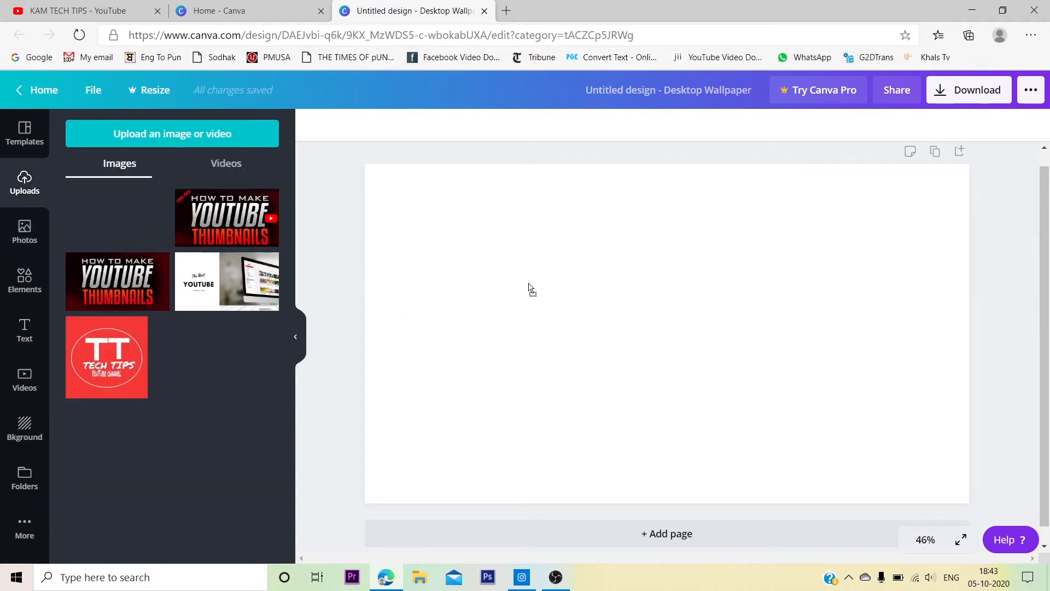
pyautogui.moveTo(645, 339)
pyautogui.mouseDown()
pyautogui.moveTo(635, 330)
pyautogui.moveTo(653, 317)
pyautogui.moveTo(644, 320)
pyautogui.mouseUp()
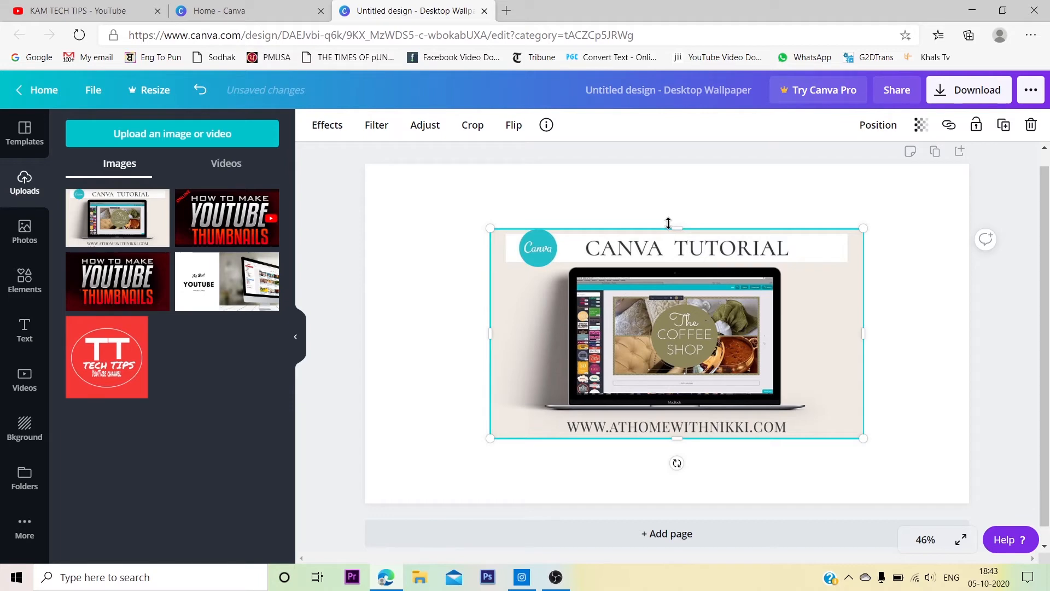
# Enlarge the laptop image and move it flush into the page's upper-left corner
pyautogui.moveTo(470, 342); pyautogui.dragTo(394, 355)
pyautogui.moveTo(628, 431)
pyautogui.mouseDown()
pyautogui.moveTo(628, 492)
pyautogui.moveTo(630, 423)
pyautogui.mouseUp()
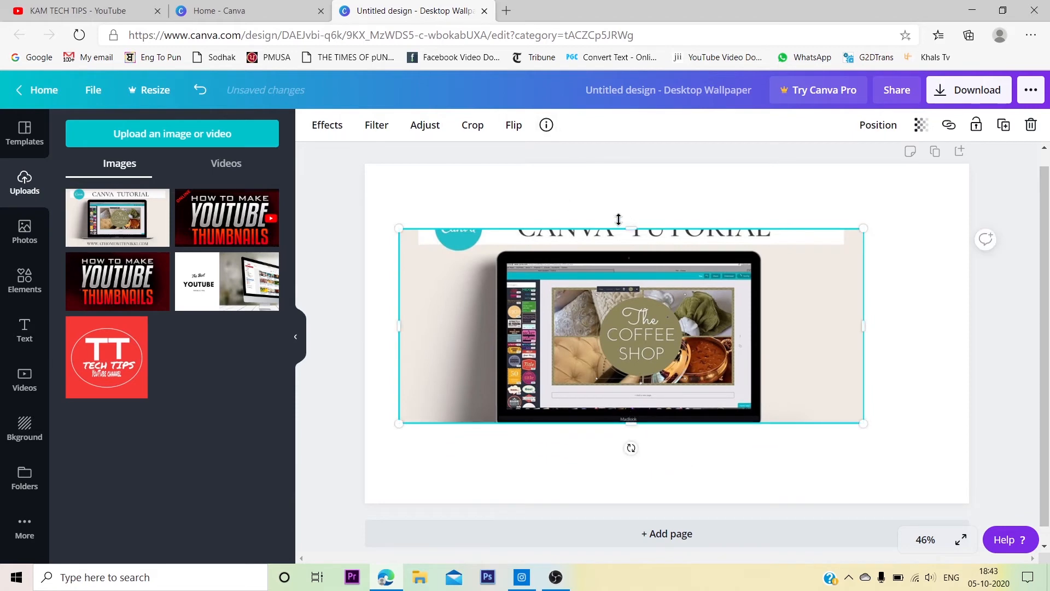
pyautogui.moveTo(624, 195); pyautogui.dragTo(563, 191)
pyautogui.moveTo(380, 176)
pyautogui.mouseDown()
pyautogui.moveTo(363, 160)
pyautogui.moveTo(381, 174)
pyautogui.mouseUp()
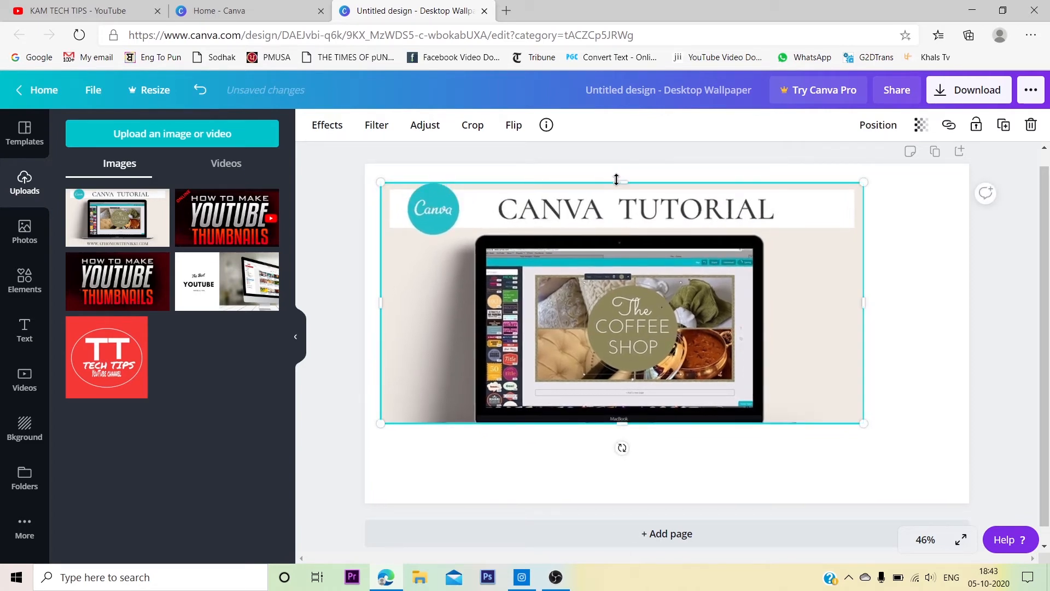
pyautogui.moveTo(616, 180); pyautogui.dragTo(607, 168)
pyautogui.moveTo(498, 216); pyautogui.dragTo(482, 204)
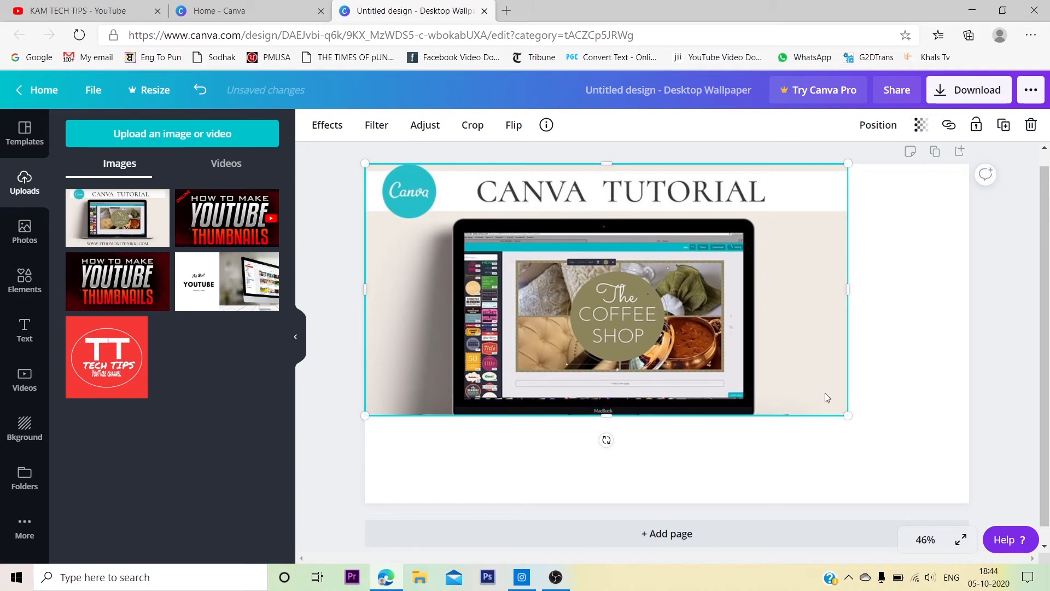
# Reposition and stretch the laptop image until it covers the entire wallpaper page, including its web address line
pyautogui.moveTo(615, 410); pyautogui.dragTo(686, 430)
pyautogui.moveTo(361, 434); pyautogui.dragTo(413, 474)
pyautogui.moveTo(534, 345); pyautogui.dragTo(622, 371)
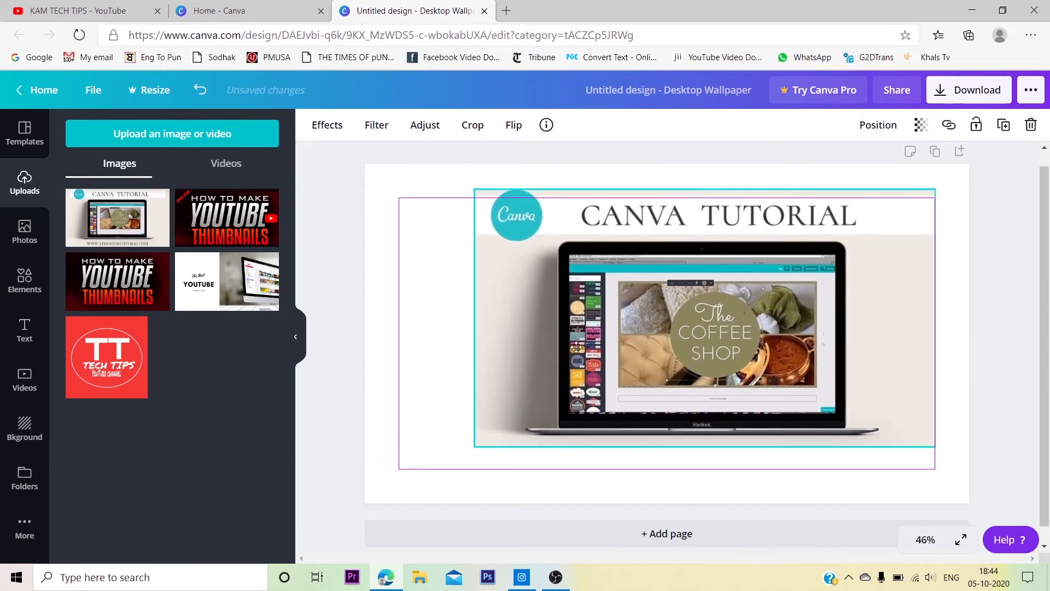
pyautogui.moveTo(484, 189); pyautogui.dragTo(398, 149)
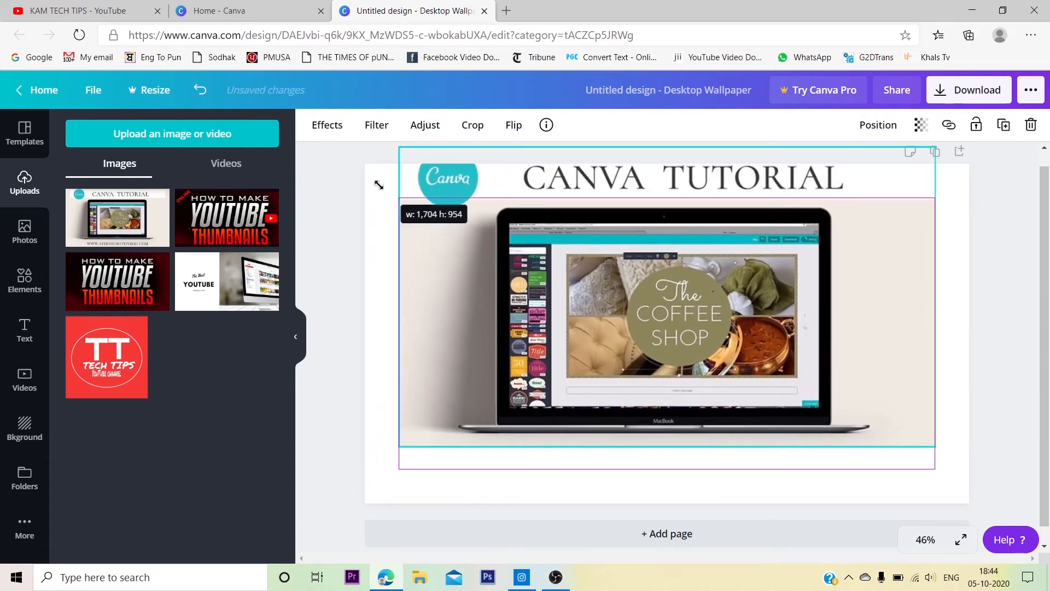
pyautogui.moveTo(553, 231); pyautogui.dragTo(514, 246)
pyautogui.moveTo(900, 310); pyautogui.dragTo(968, 314)
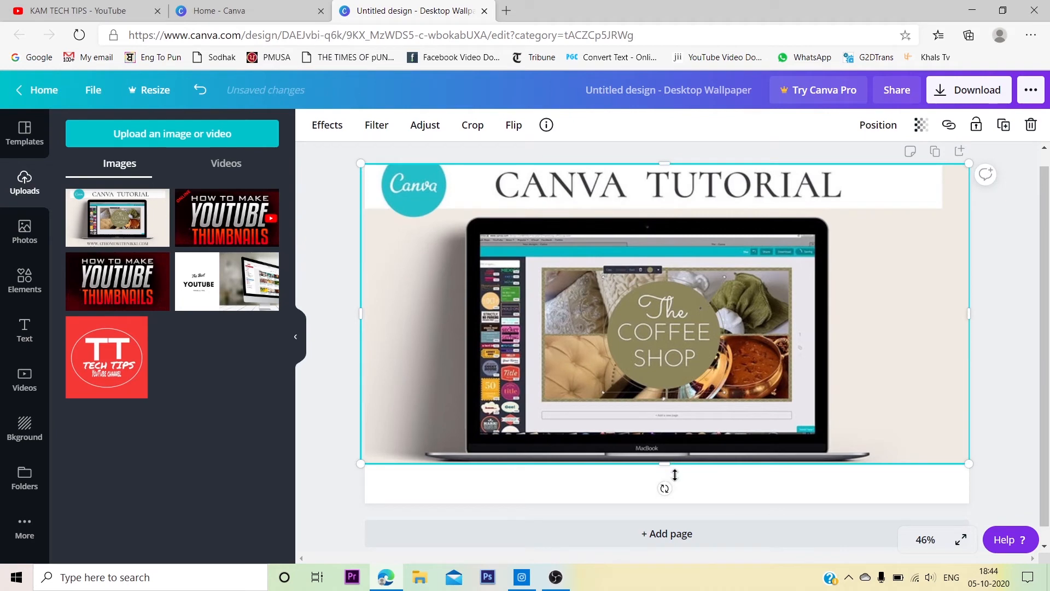
pyautogui.moveTo(675, 475); pyautogui.dragTo(677, 508)
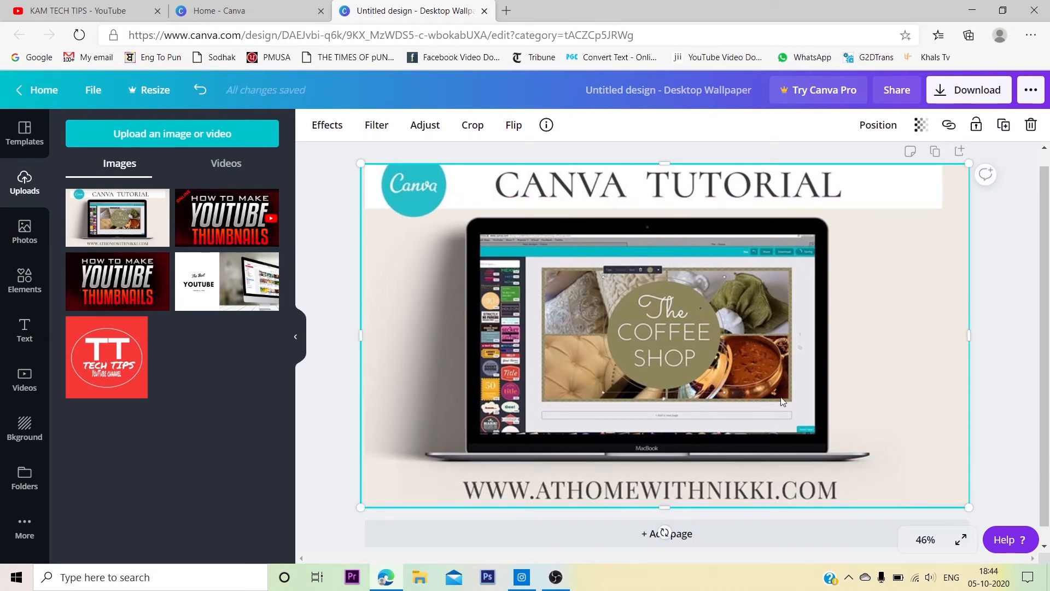
# Add the recently used square shape and reshape it into a thin, page-wide bar over the web address at the page's lower edge
pyautogui.click(17, 223)
pyautogui.click(38, 270)
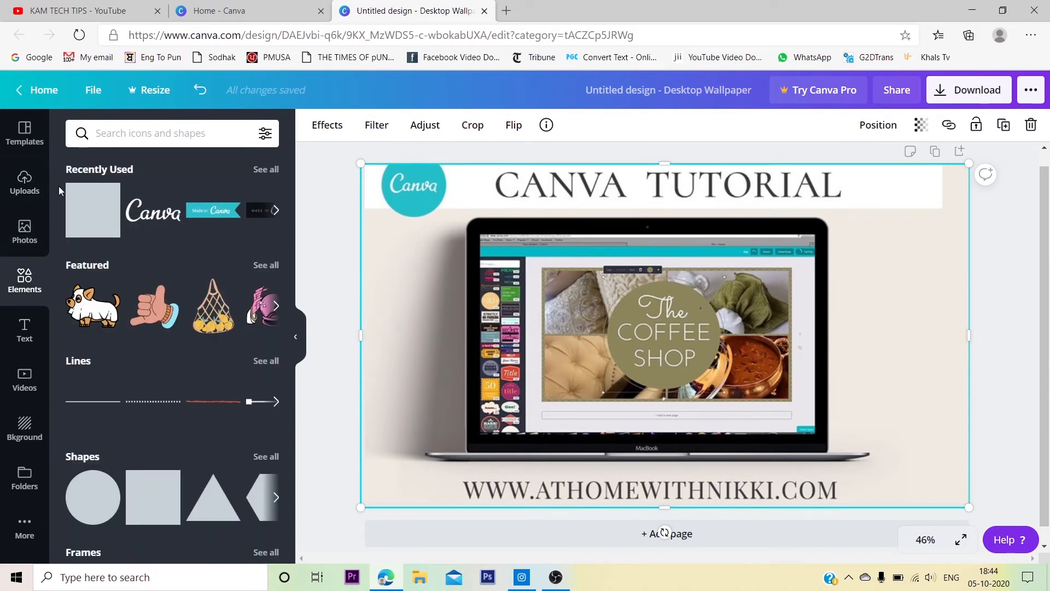
pyautogui.click(86, 202)
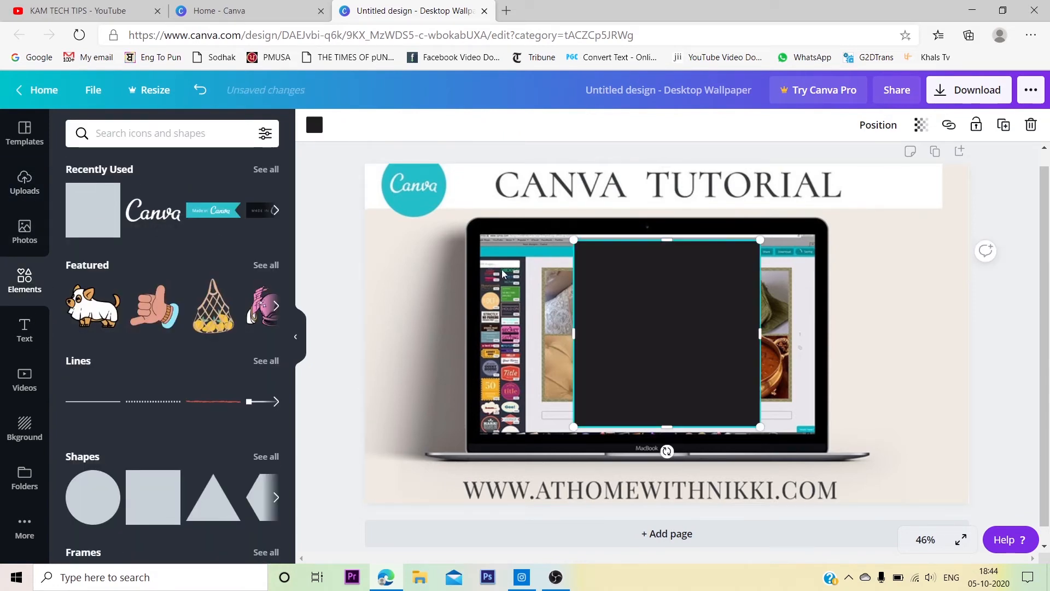
pyautogui.moveTo(665, 420); pyautogui.dragTo(462, 474)
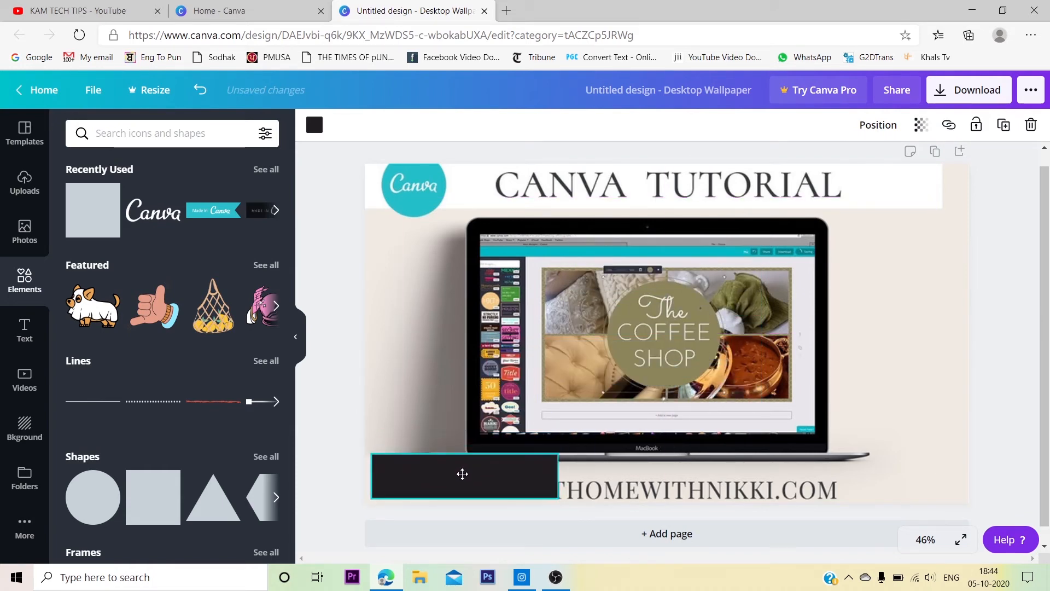
pyautogui.moveTo(557, 475); pyautogui.dragTo(975, 497)
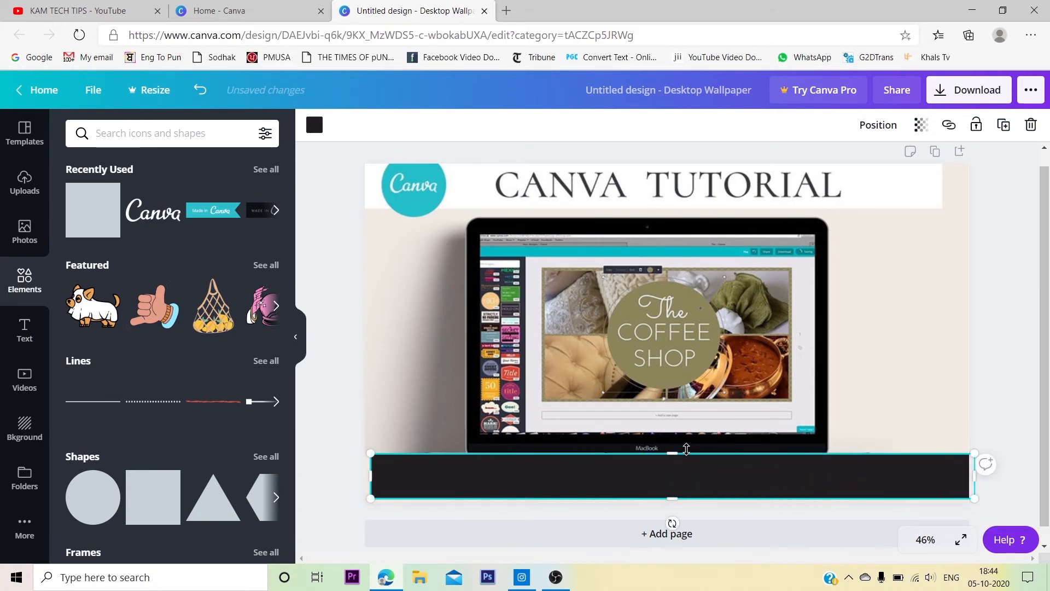
pyautogui.moveTo(686, 449); pyautogui.dragTo(686, 474)
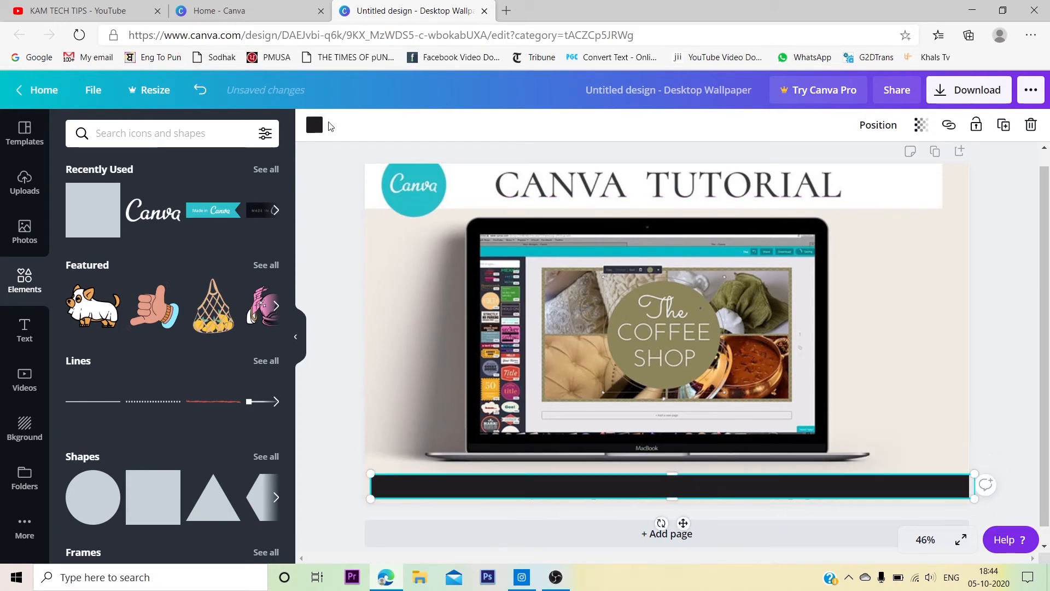
# Recolour the bar over the web address white and deselect it
pyautogui.click(315, 125)
pyautogui.click(126, 261)
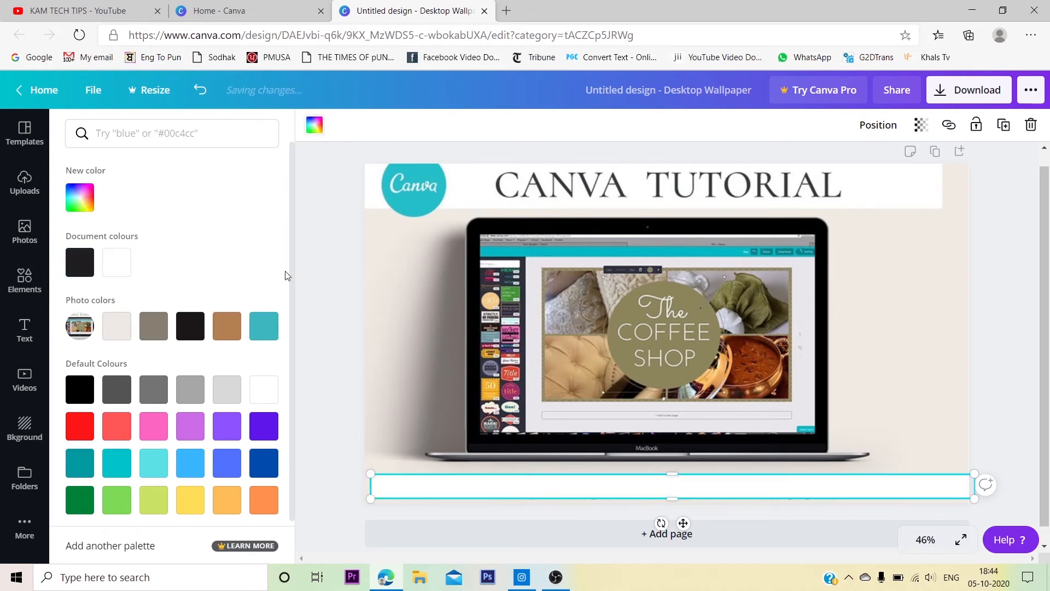
pyautogui.press('Escape')
pyautogui.click(337, 240)
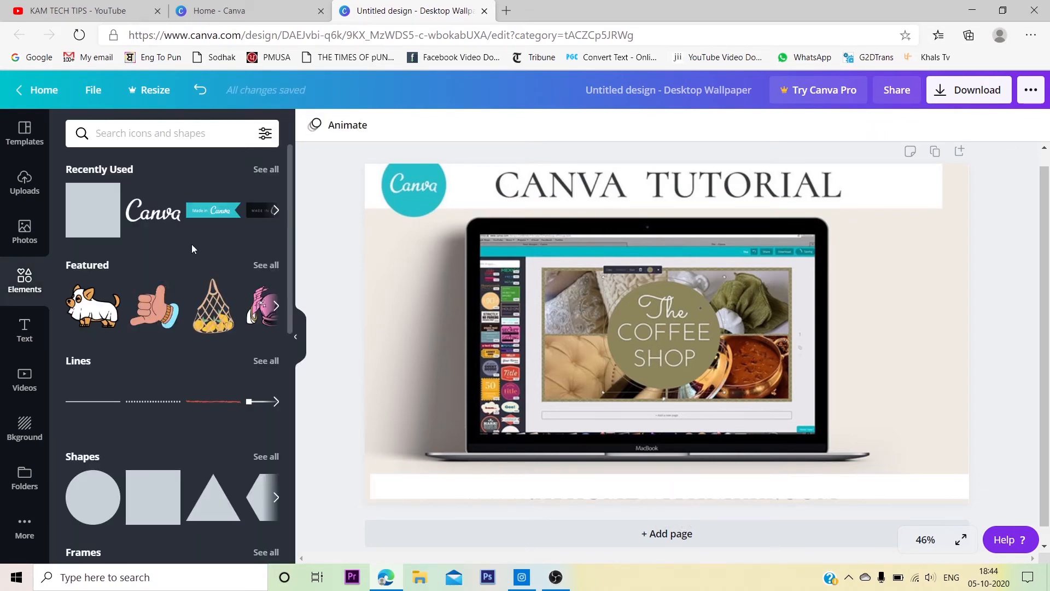
# Search the elements for "canva" and place the white Canva lettering logo over the laptop screen
pyautogui.click(183, 135)
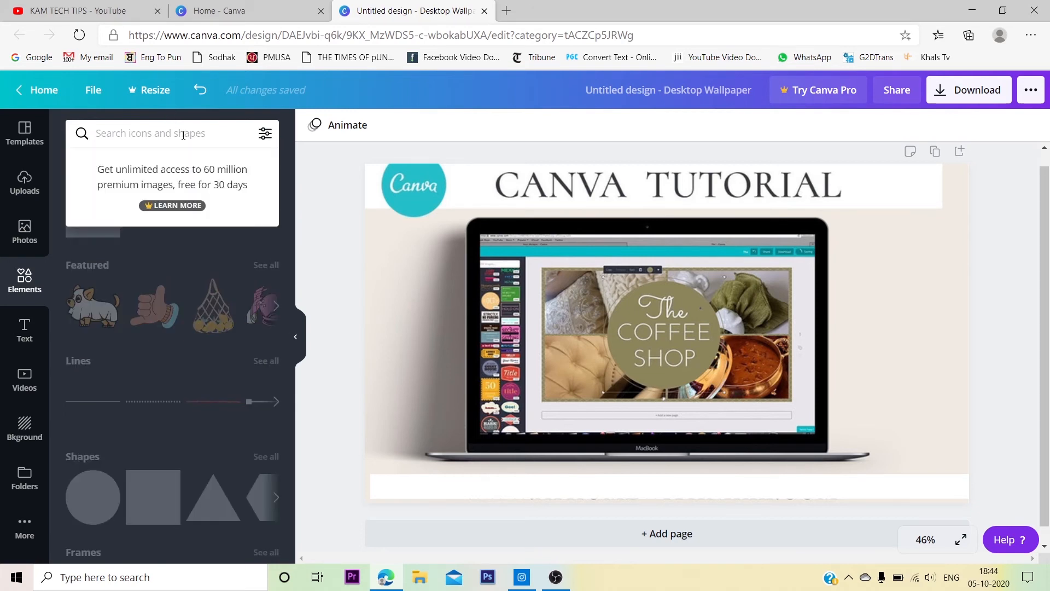
pyautogui.write('canva')
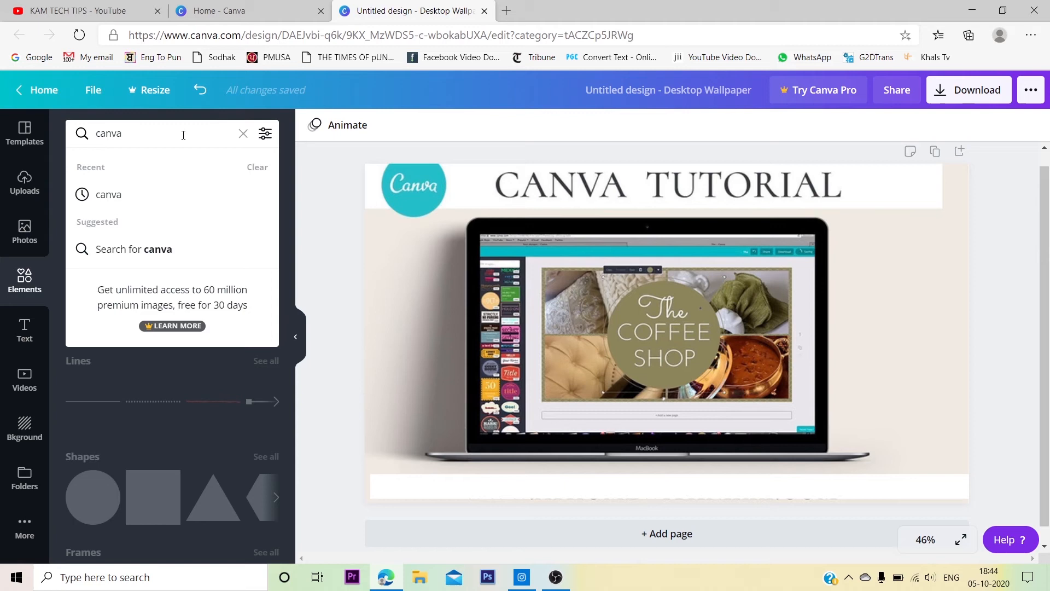
pyautogui.press('Return')
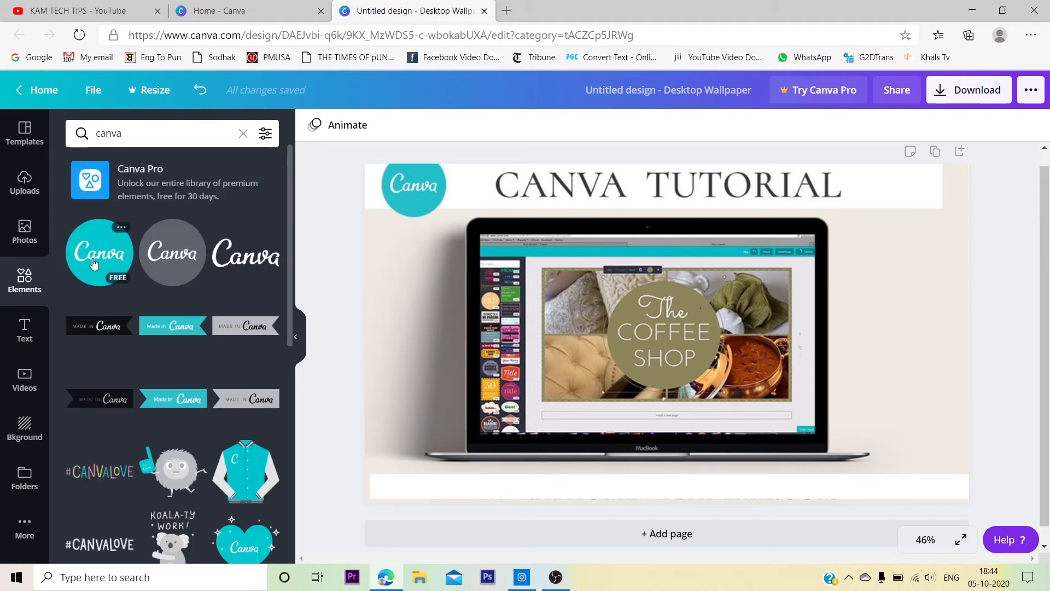
pyautogui.moveTo(237, 242); pyautogui.dragTo(613, 350)
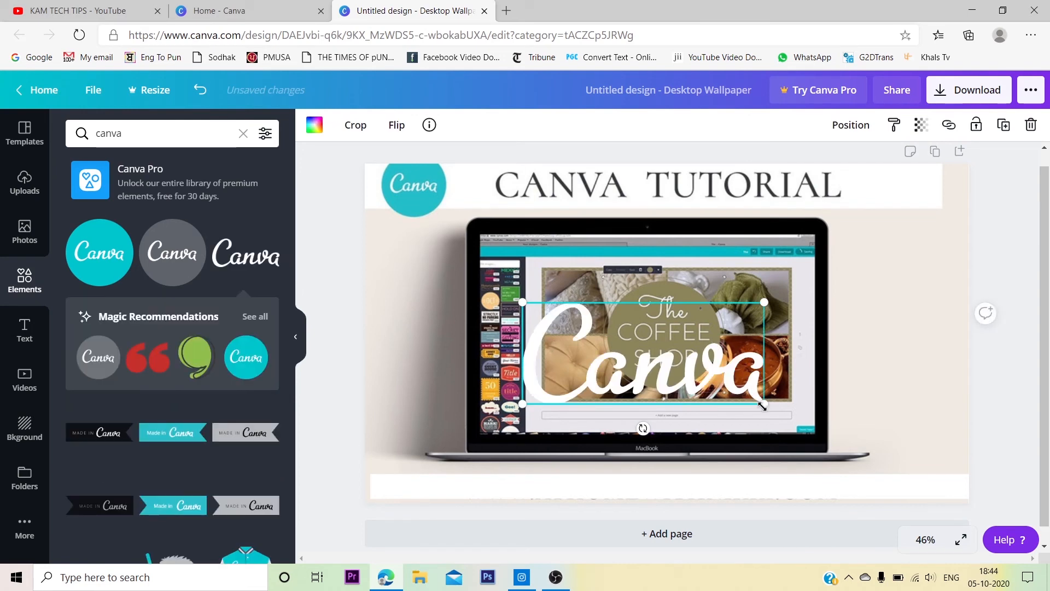
# Shrink the white Canva lettering and position it near the page's lower-left corner, just above the white bar
pyautogui.moveTo(757, 403); pyautogui.dragTo(661, 362)
pyautogui.moveTo(549, 341); pyautogui.dragTo(402, 442)
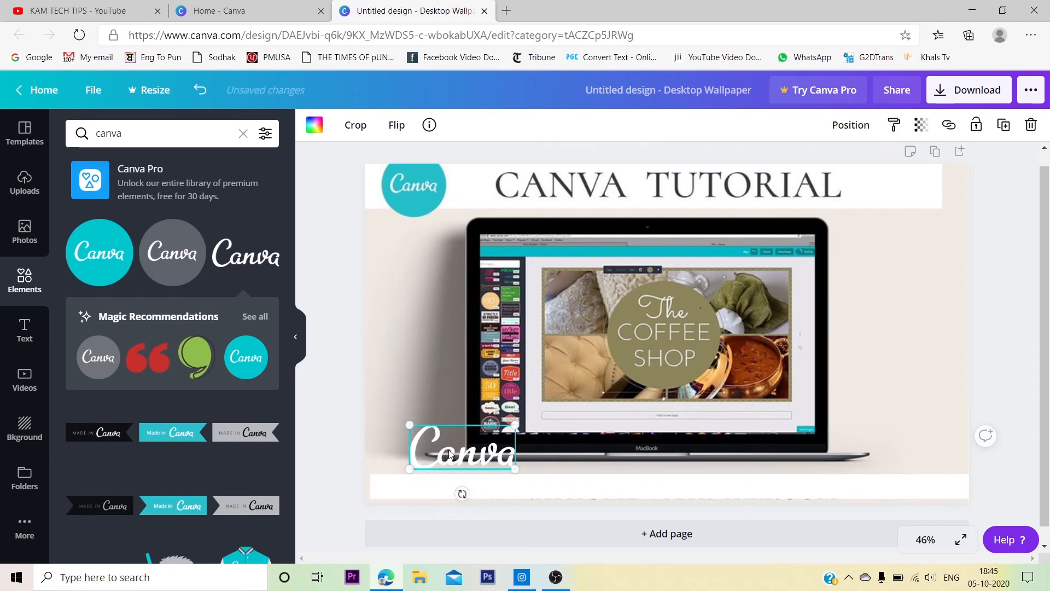
pyautogui.moveTo(467, 444); pyautogui.dragTo(493, 461)
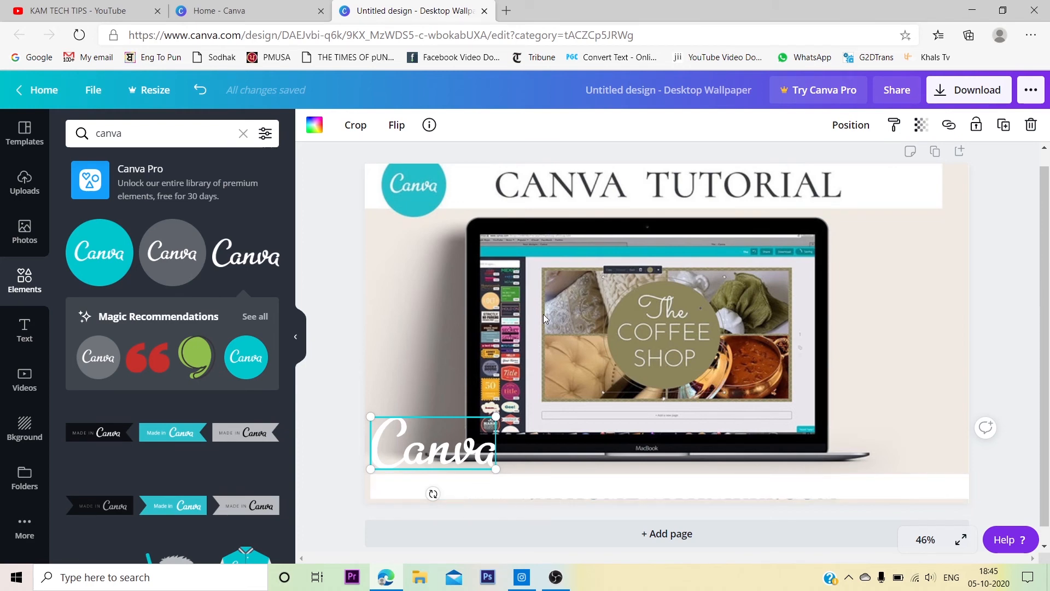
# Collapse the elements list to view the finished wallpaper, and close the design and the Canva home page, returning to the YouTube channel
pyautogui.click(300, 336)
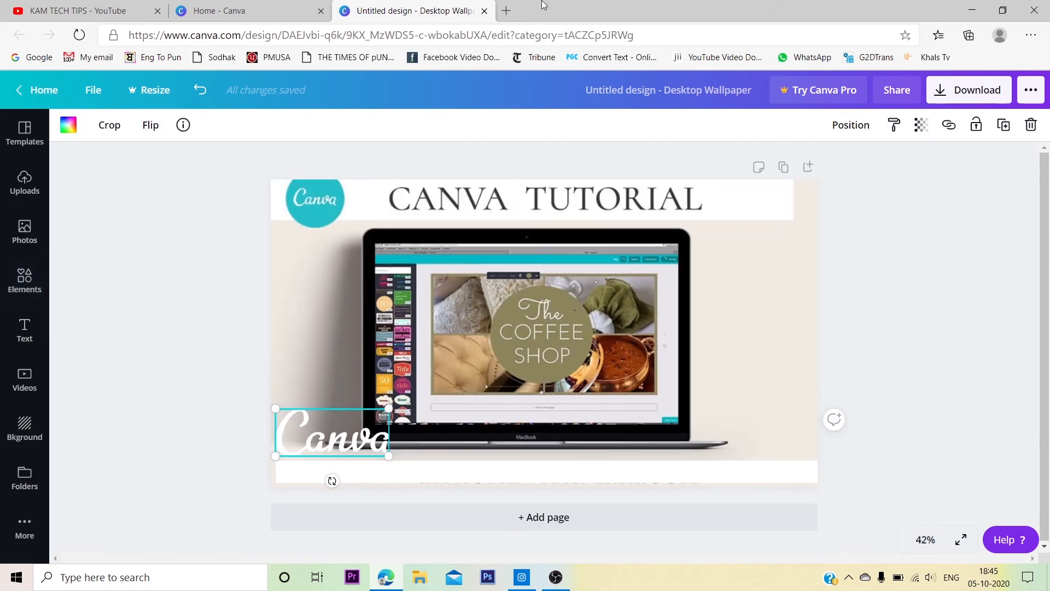
pyautogui.click(484, 11)
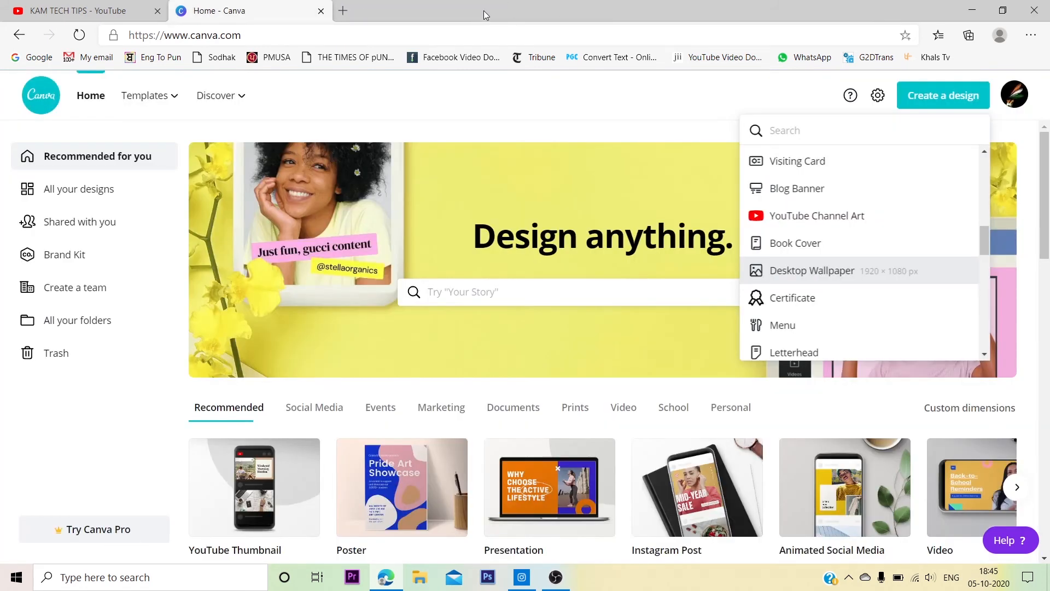
pyautogui.click(320, 11)
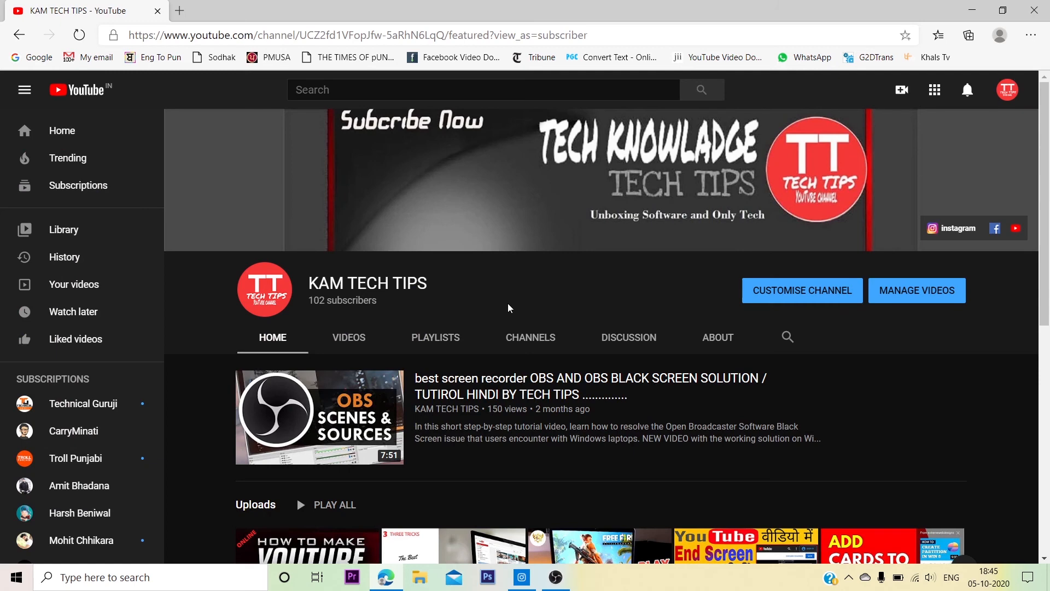